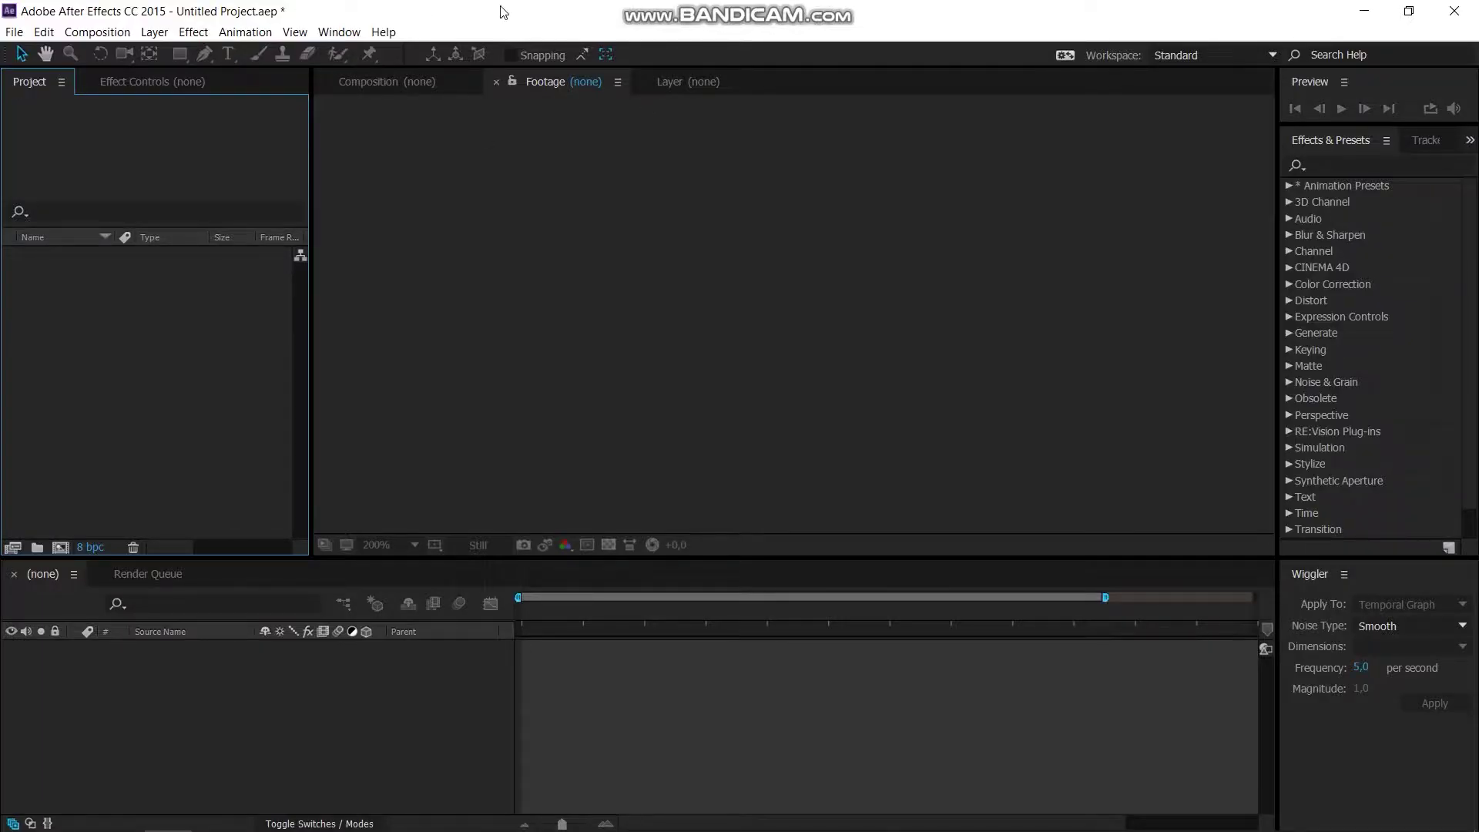
Import the VID_20210113_114153 clip into the project
double_click(155, 322)
left_click(259, 220)
double_click(255, 233)
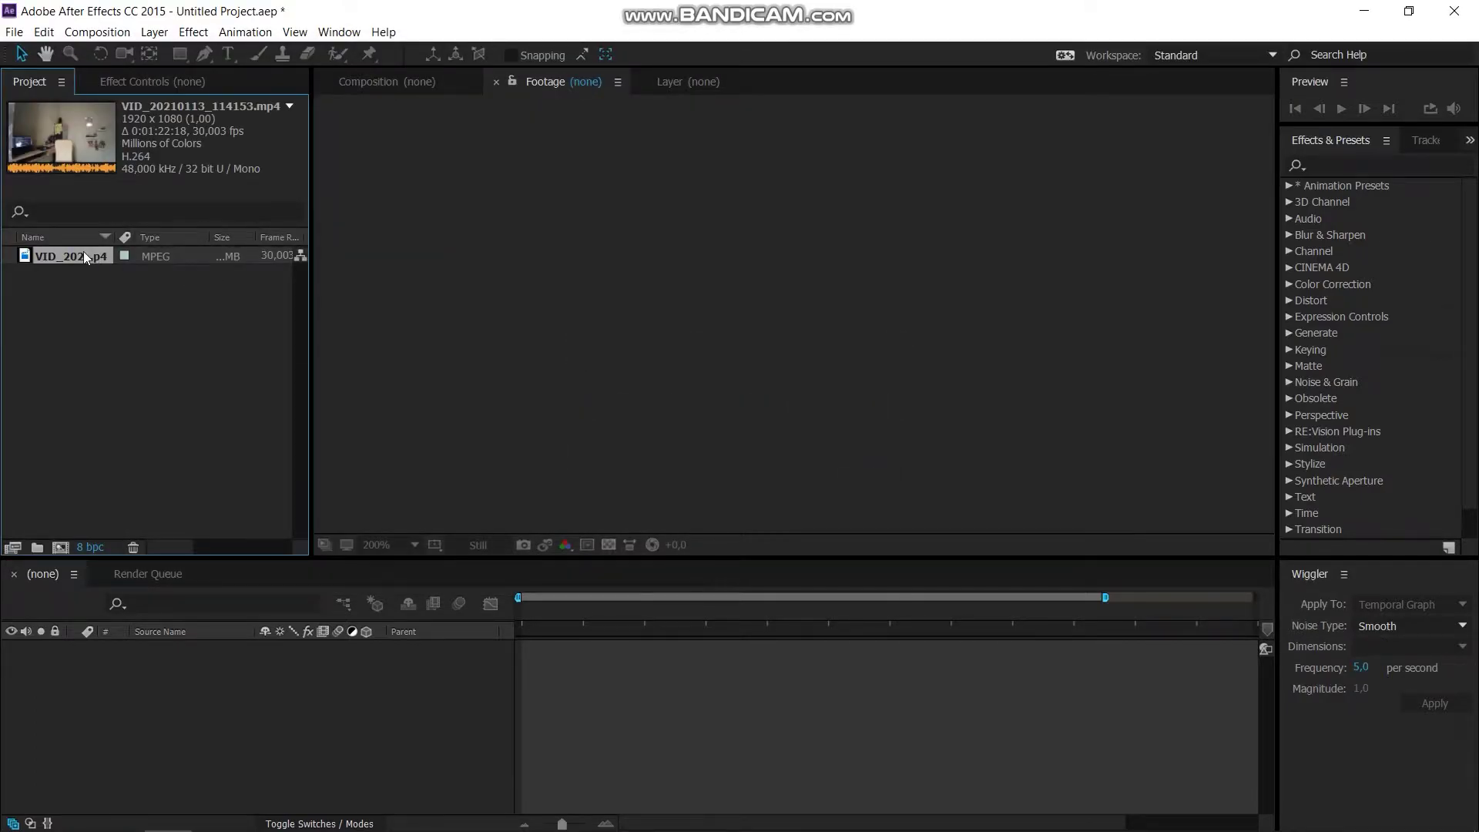
Trim the clip in the Footage viewer to in 0:00:17:07 and out 0:00:21:08
double_click(83, 254)
mouse_move(331, 506)
left_mouse_down()
mouse_move(613, 520)
mouse_move(443, 529)
left_mouse_up()
scroll(613, 386, "down", 4)
left_click(674, 525)
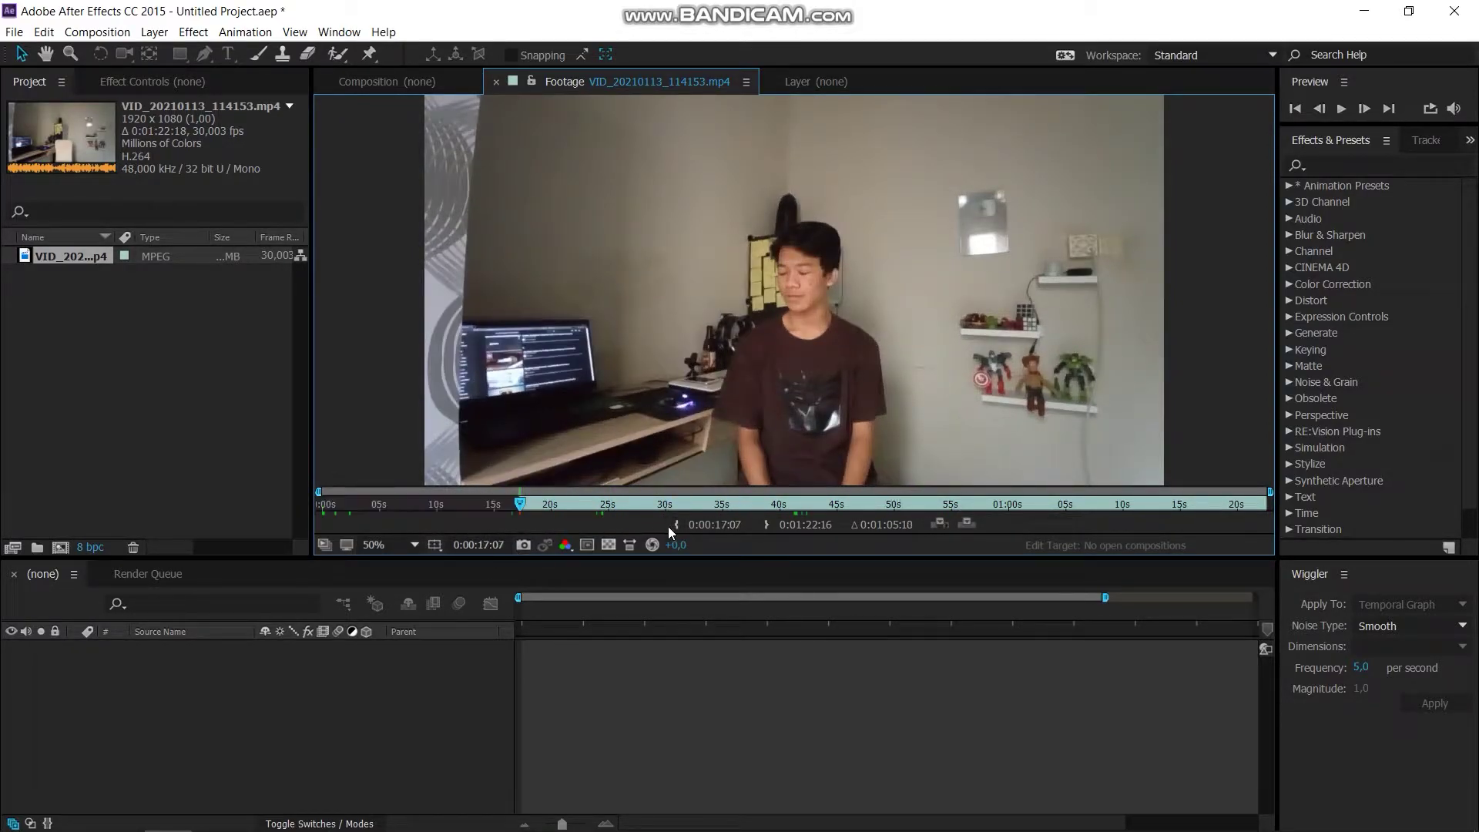
left_click(605, 518)
left_click_drag(604, 518, 566, 519)
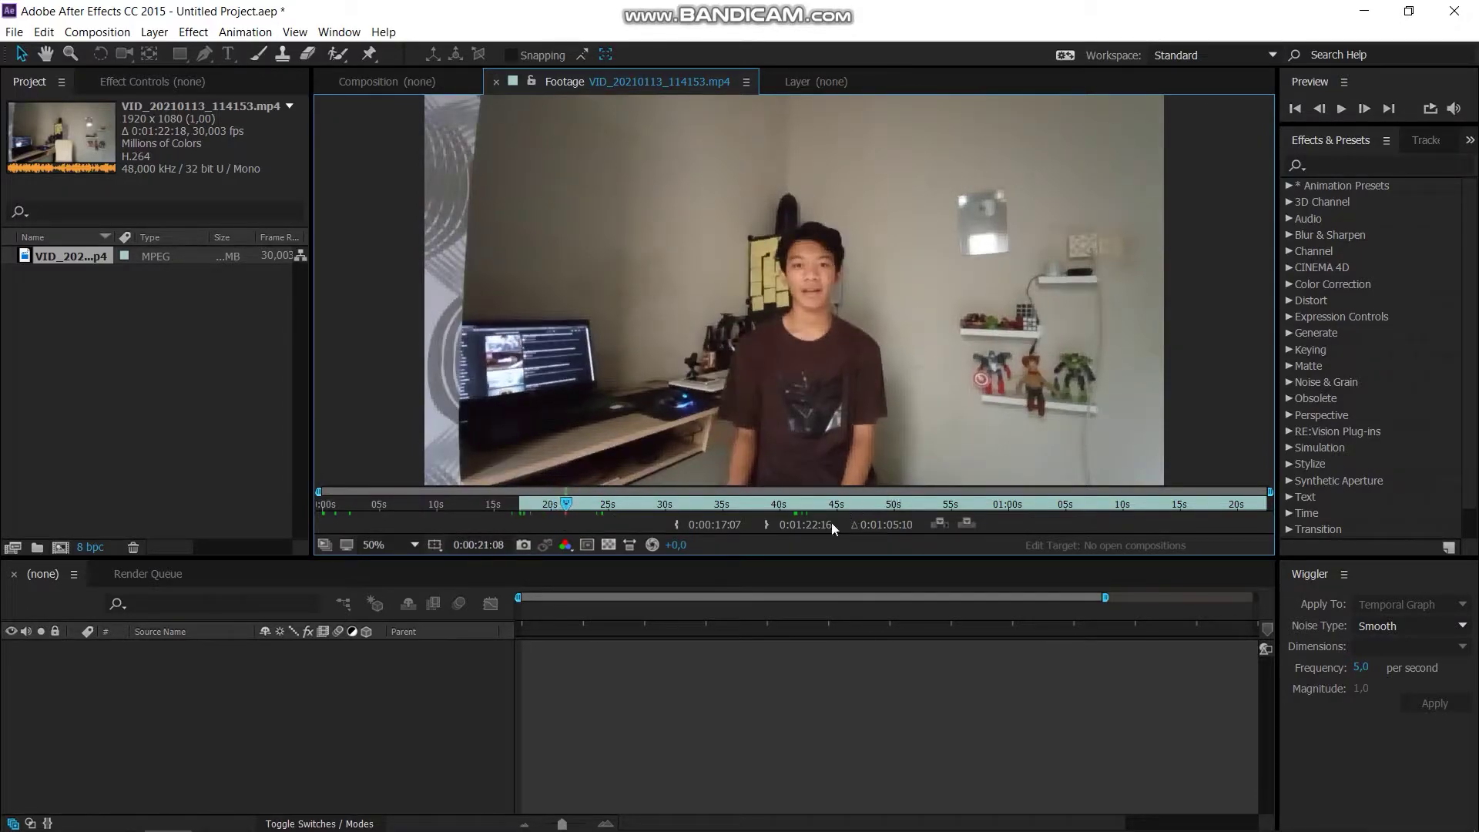
left_click(765, 526)
left_click(111, 255)
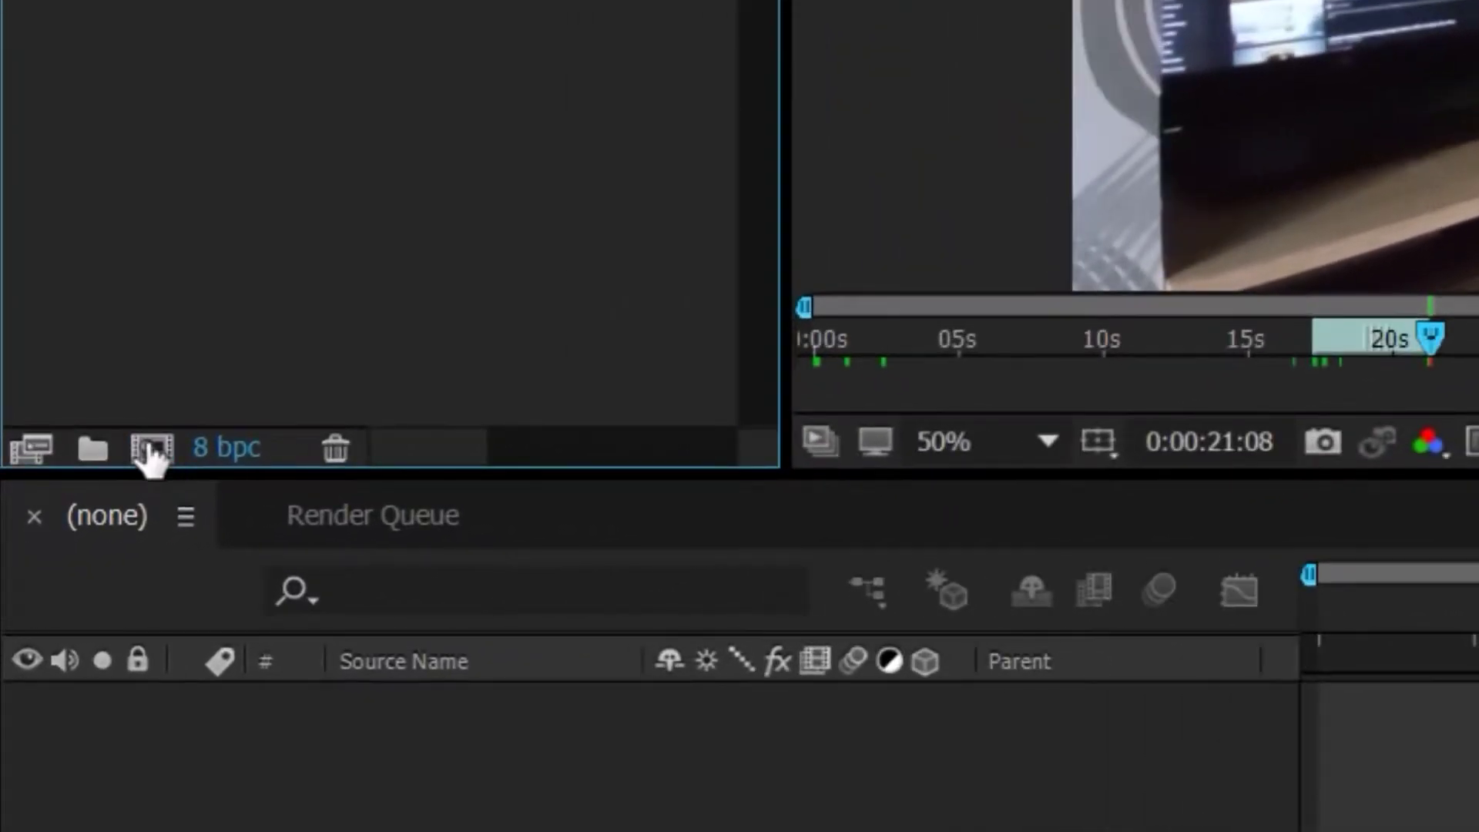
Create a 0:00:04:02 composition from the trimmed clip and duplicate its video layer
left_click(152, 453)
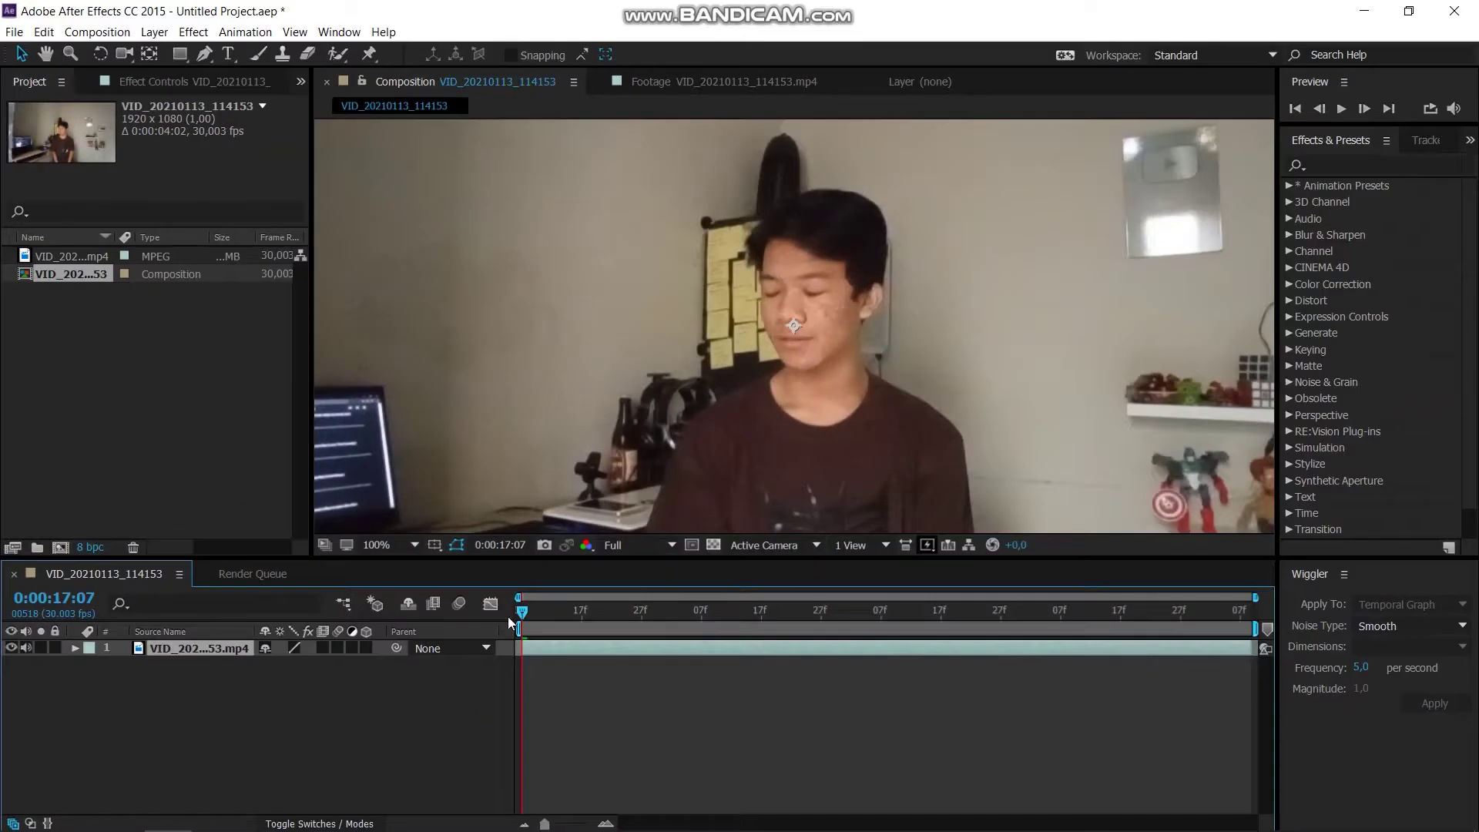
left_click_drag(521, 611, 558, 611)
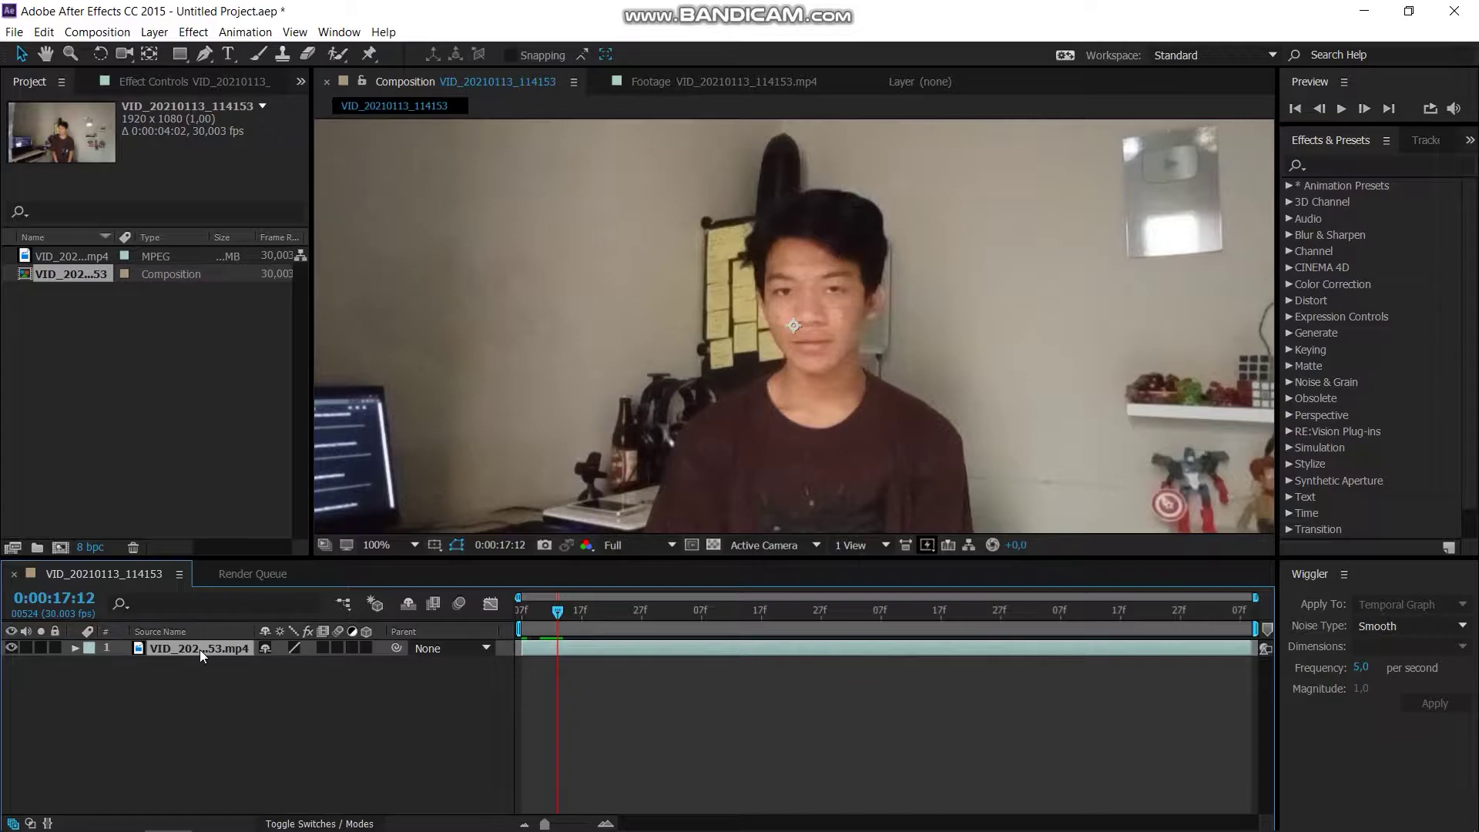
key("ctrl+d")
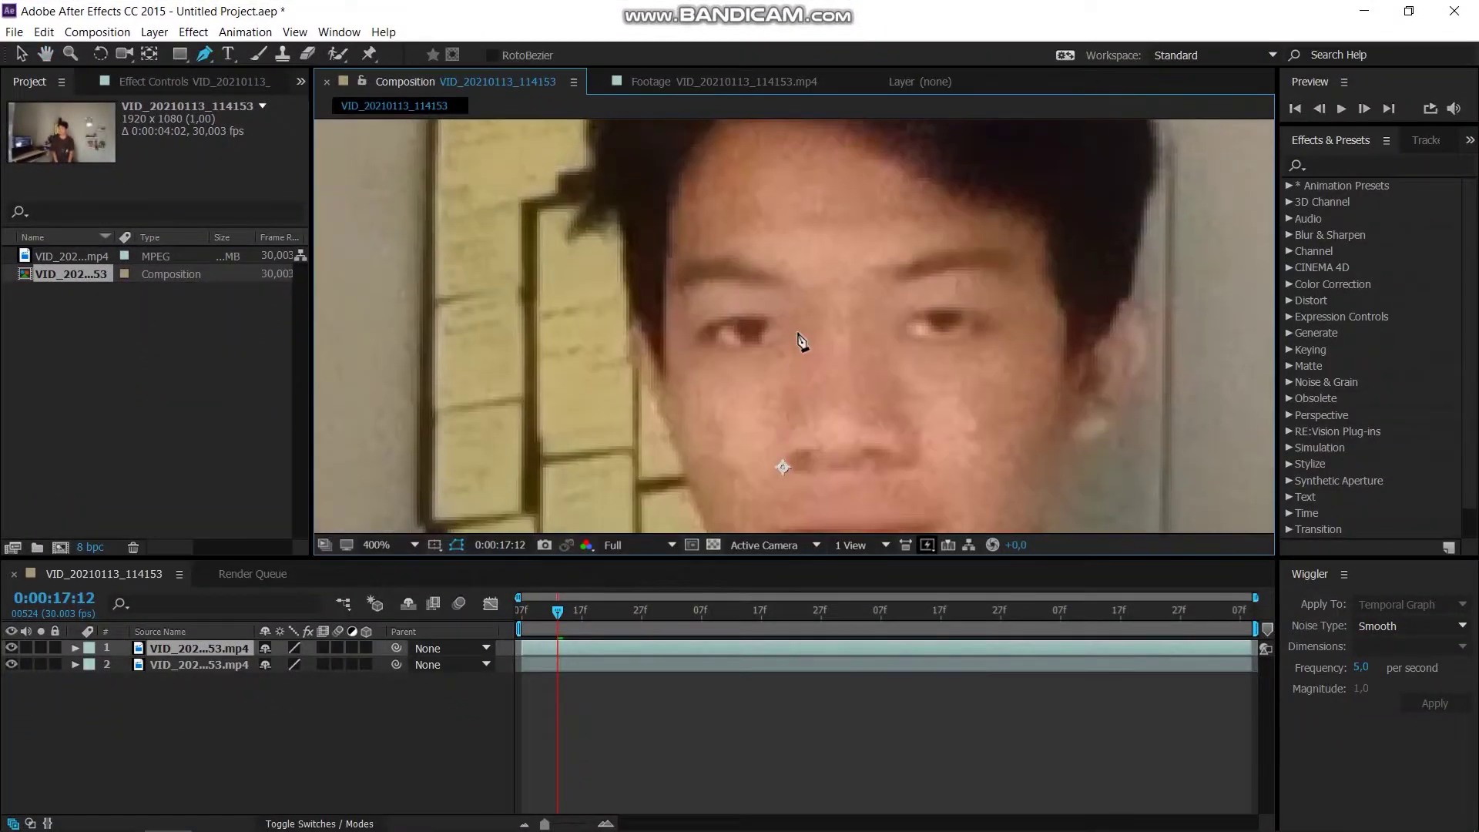
Track the top layer's eye Mask 1 forward using Face Tracking (Outline Only)
scroll(801, 341, "up", 1)
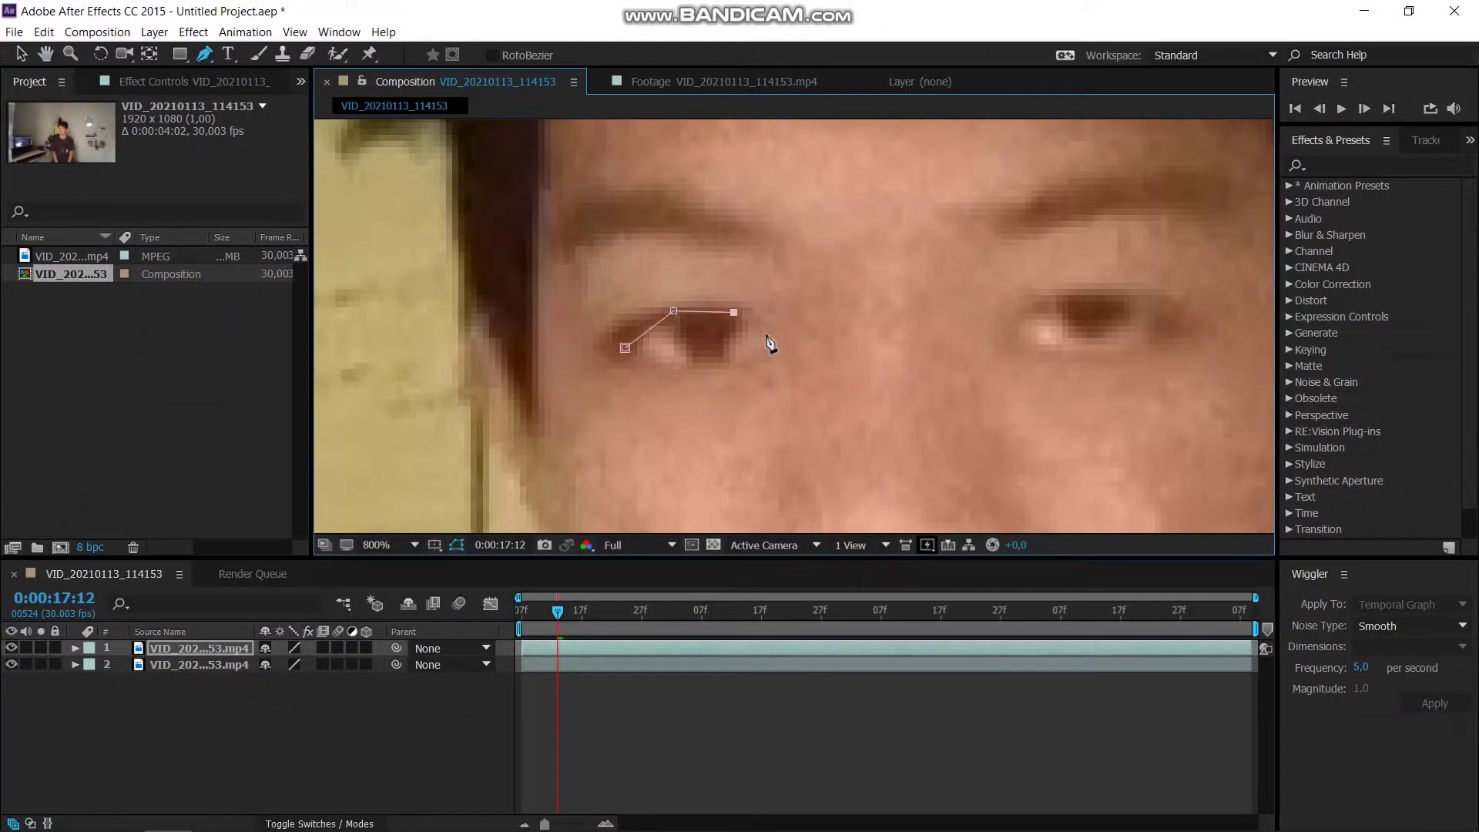
key("comma")
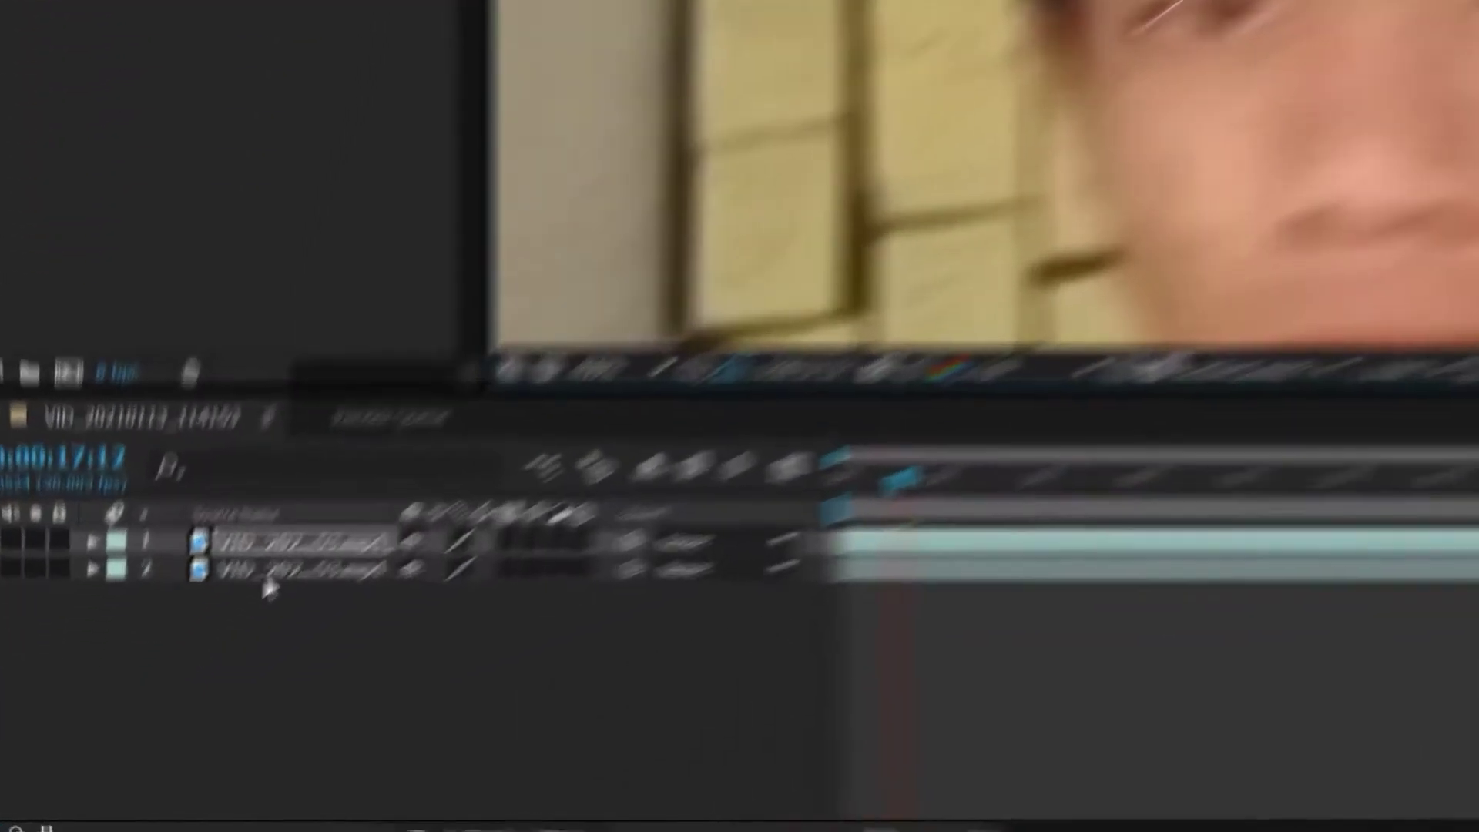
key("m")
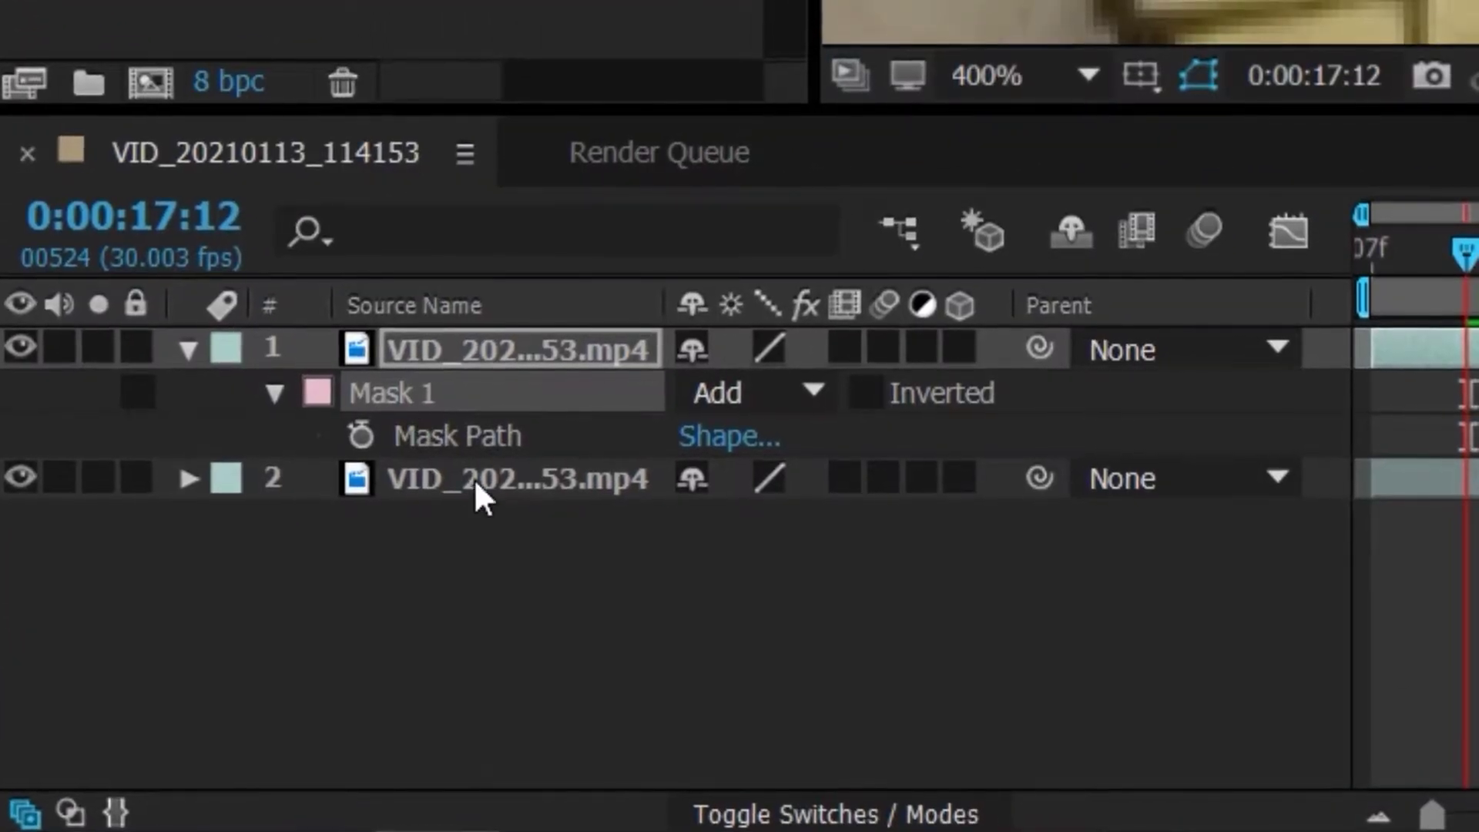
right_click(430, 391)
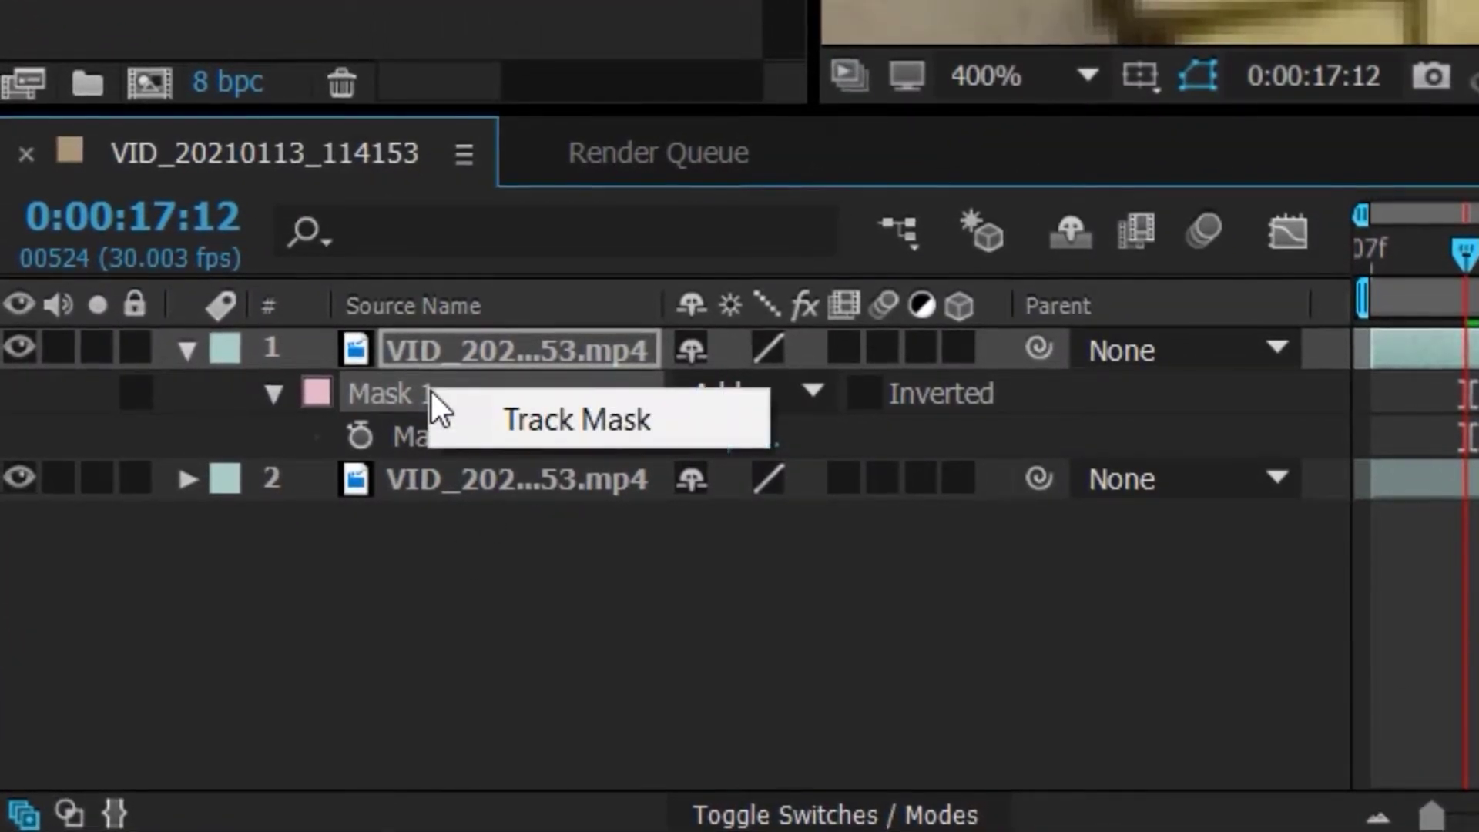
left_click(506, 423)
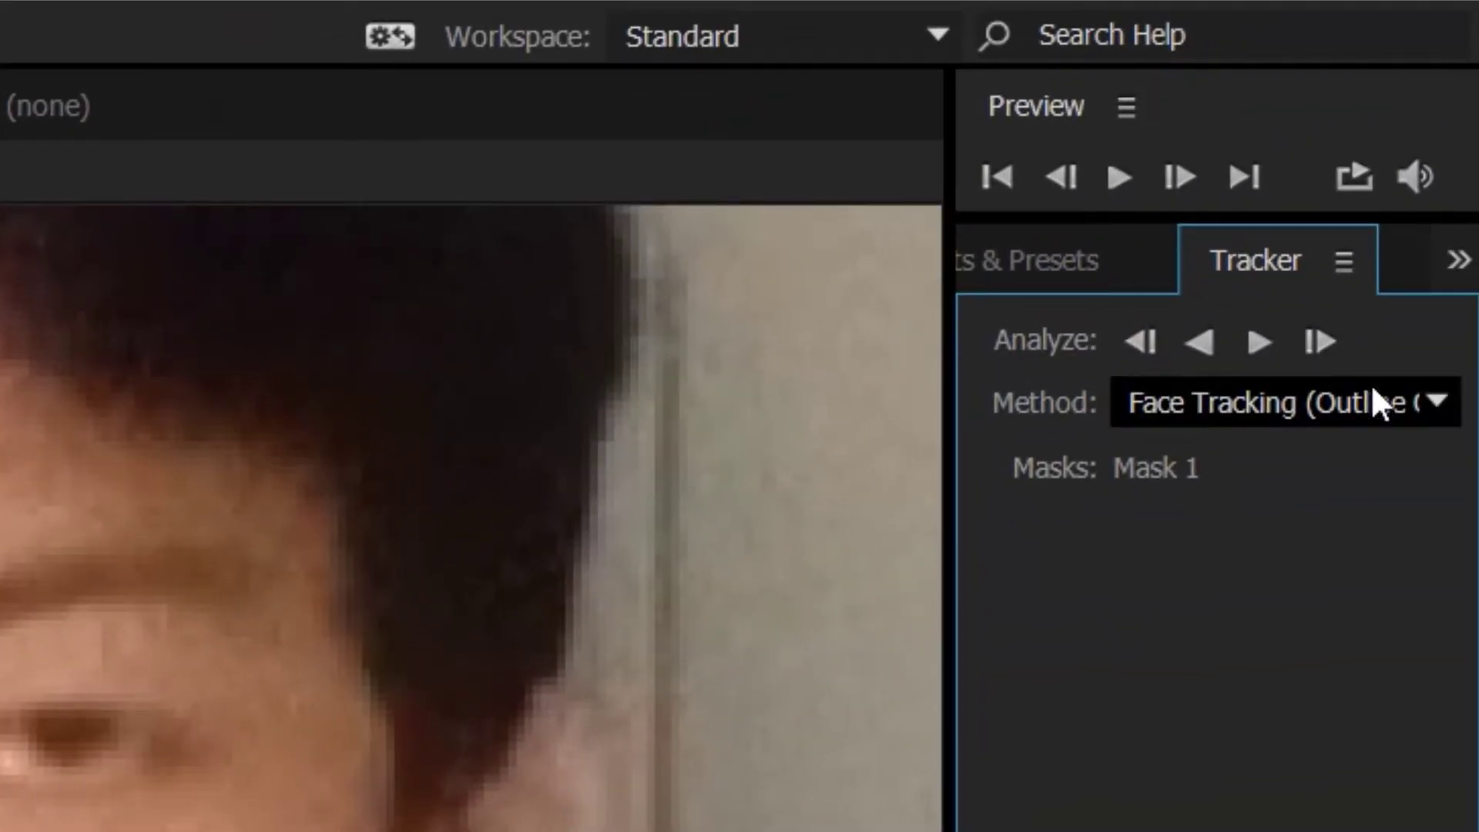
left_click(1315, 399)
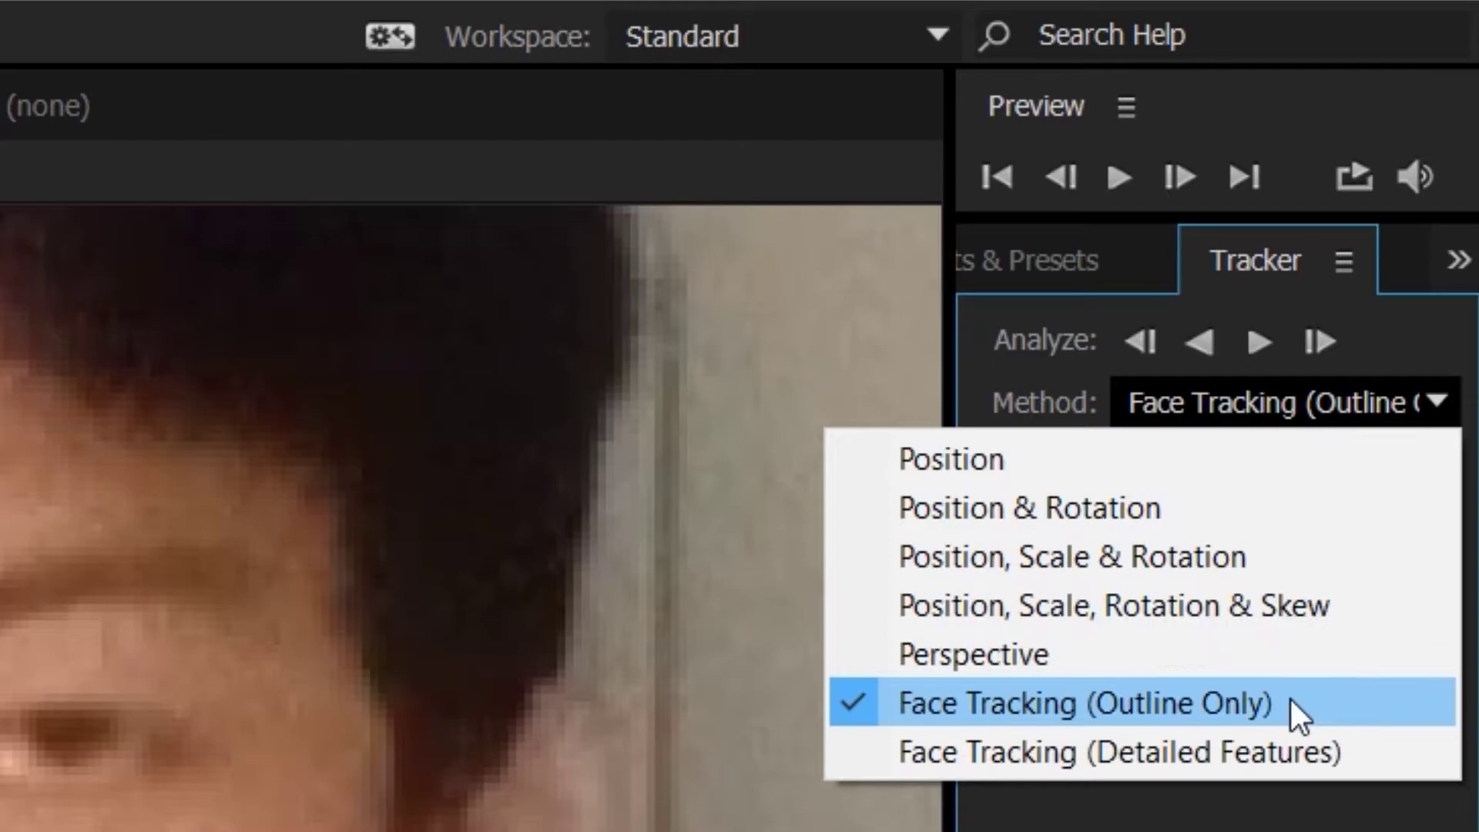
left_click(1291, 703)
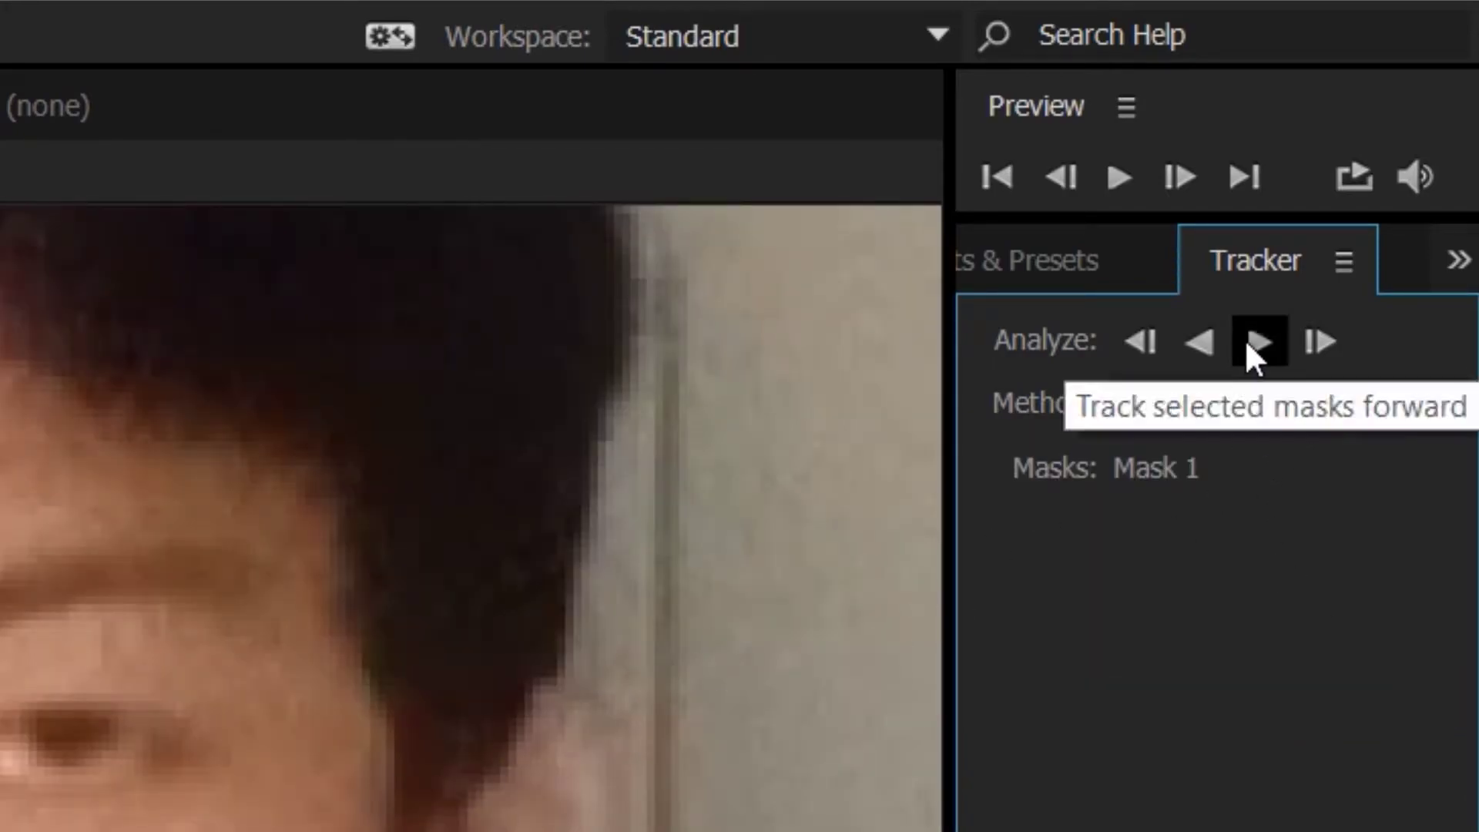
left_click(1245, 342)
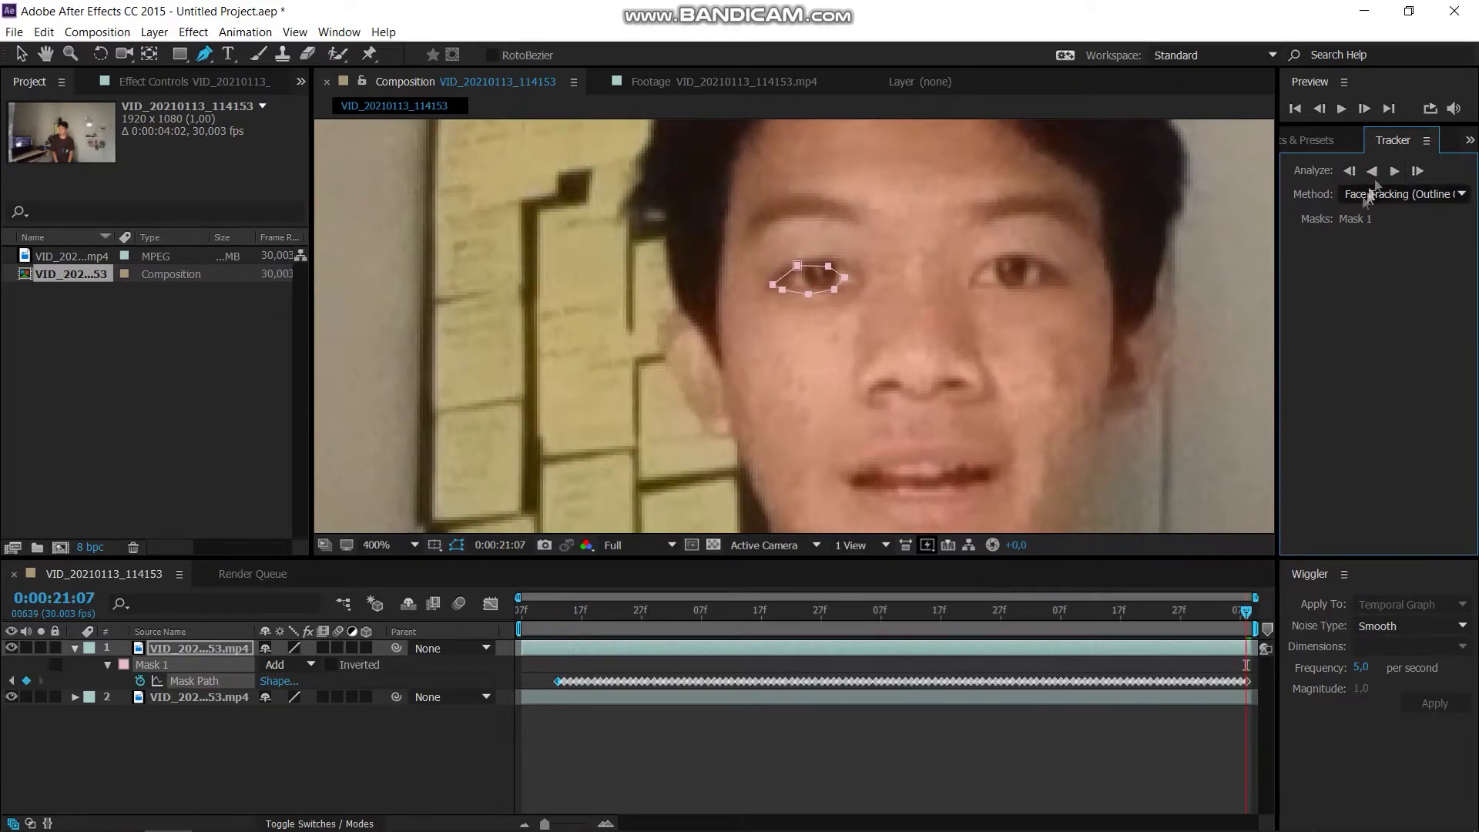
Scrub through the clip to check the tracked eye mask, returning to 0:00:17:14
left_click(746, 616)
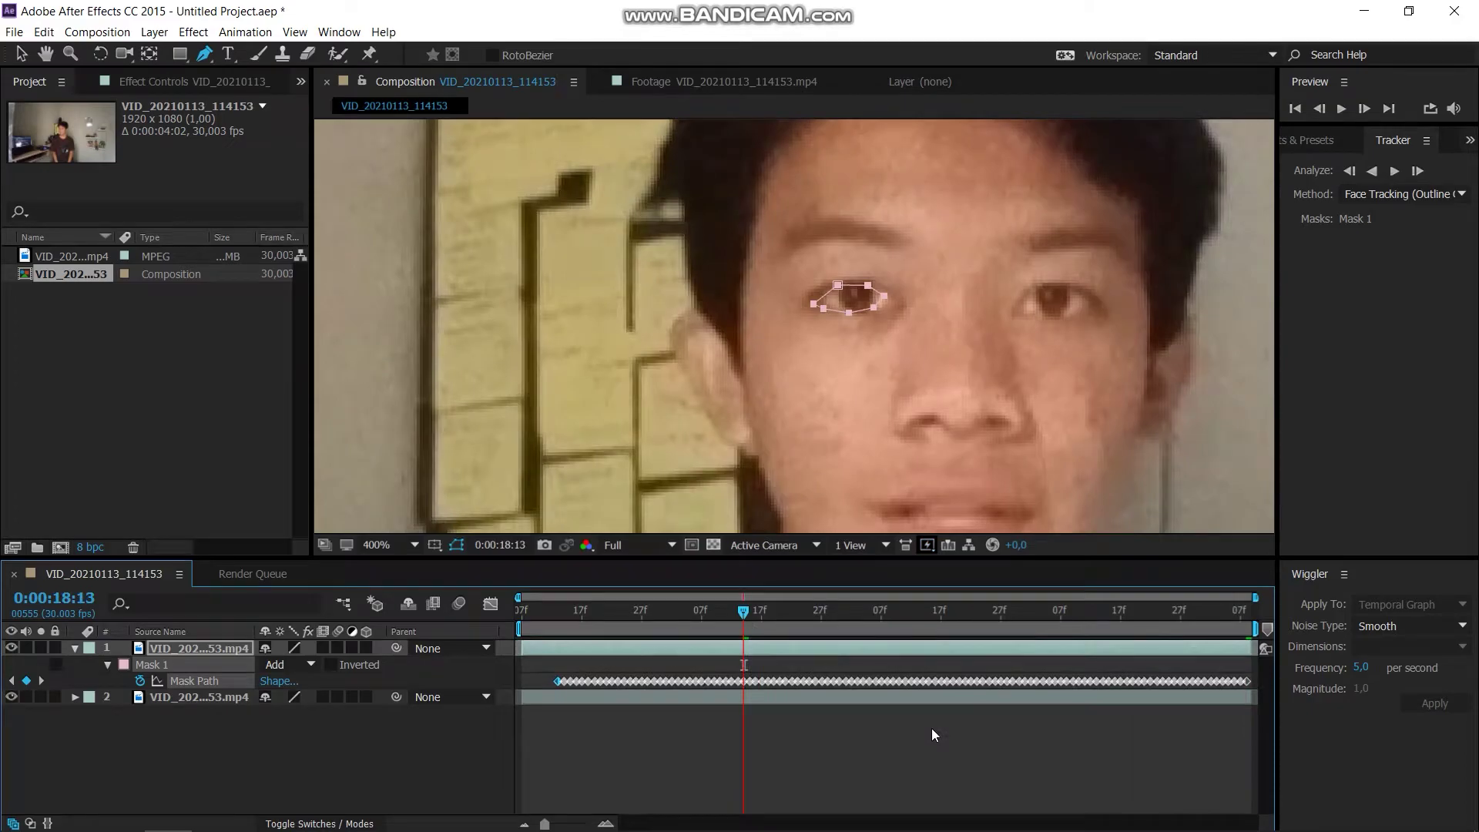
left_click(890, 712)
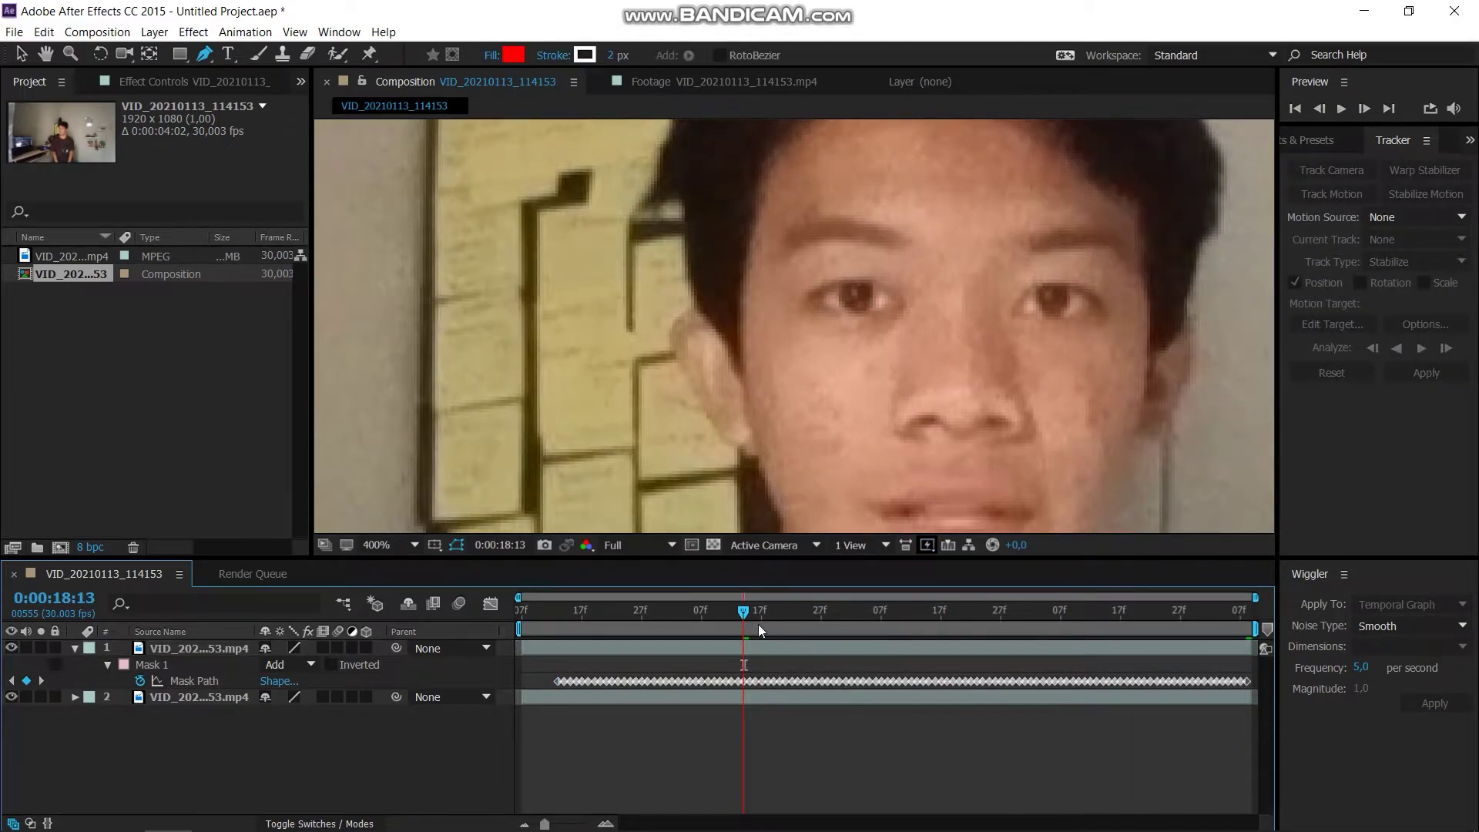
mouse_move(846, 616)
left_mouse_down()
mouse_move(1139, 617)
mouse_move(600, 631)
left_mouse_up()
left_click(1186, 650)
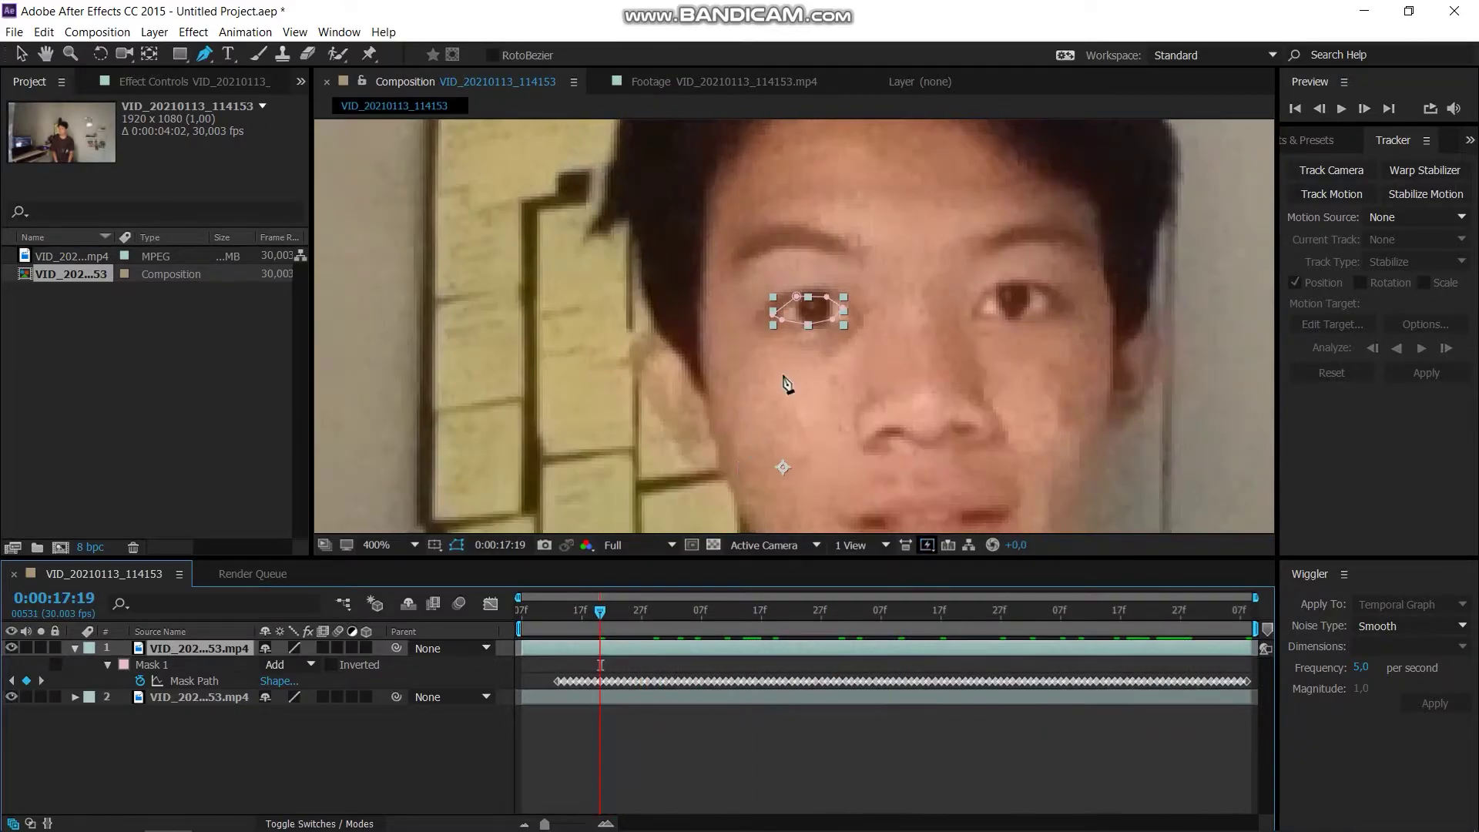
left_click_drag(604, 610, 570, 610)
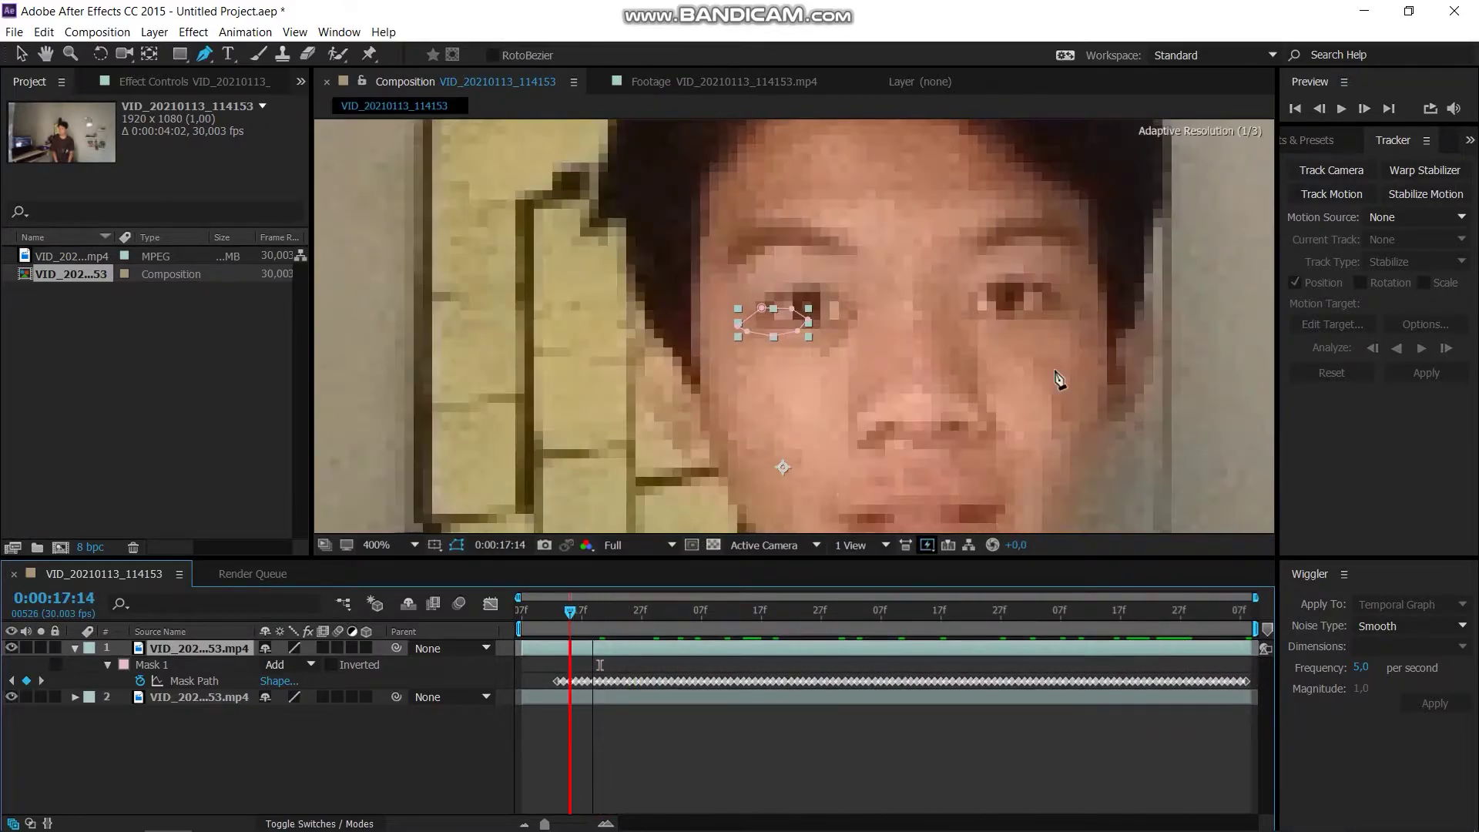
left_click(1331, 137)
left_click(1367, 162)
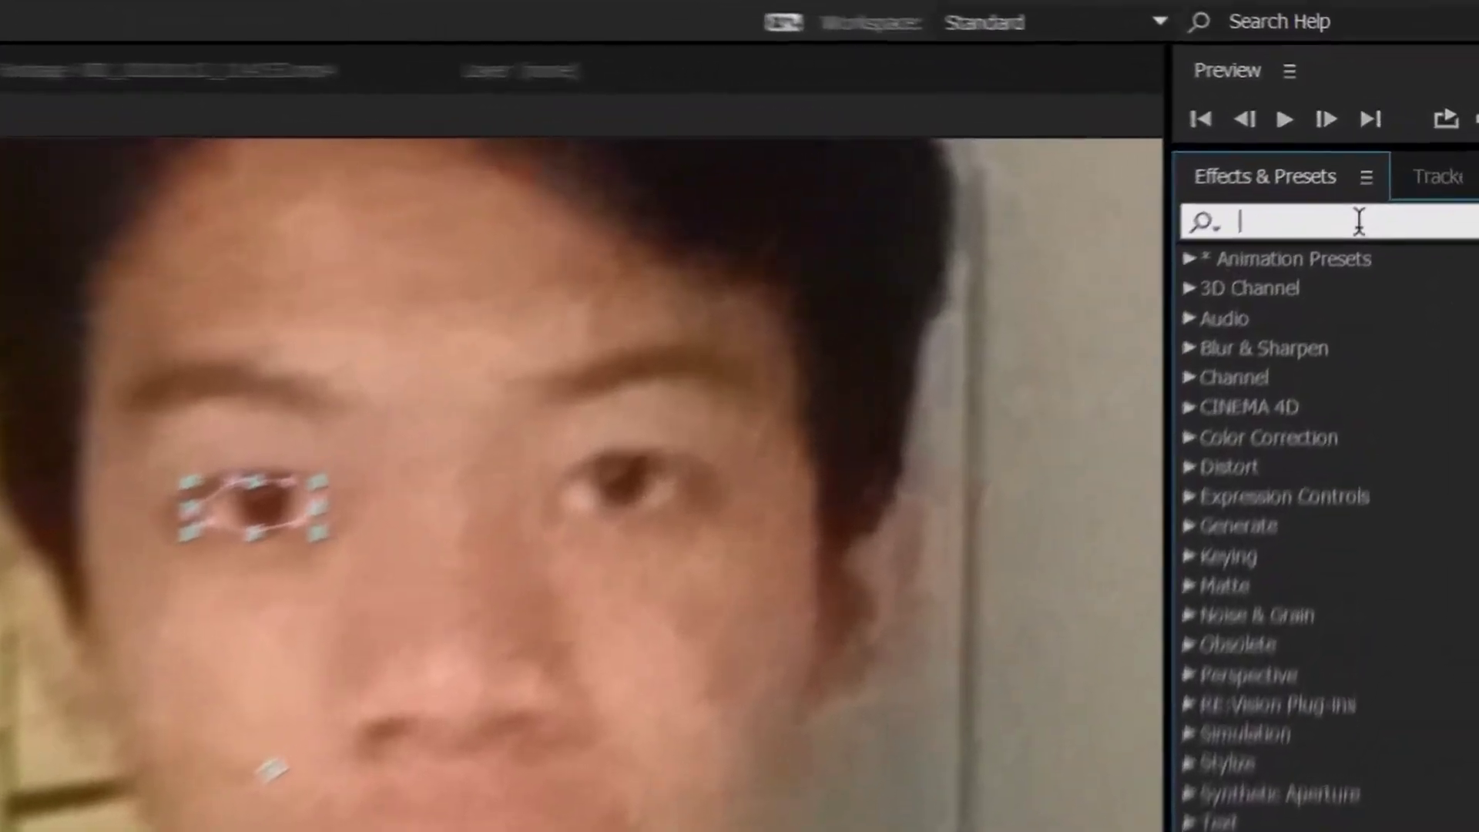
Apply Curves to the top layer to turn the eye white, then preview from 0:00:17:16
type("durv")
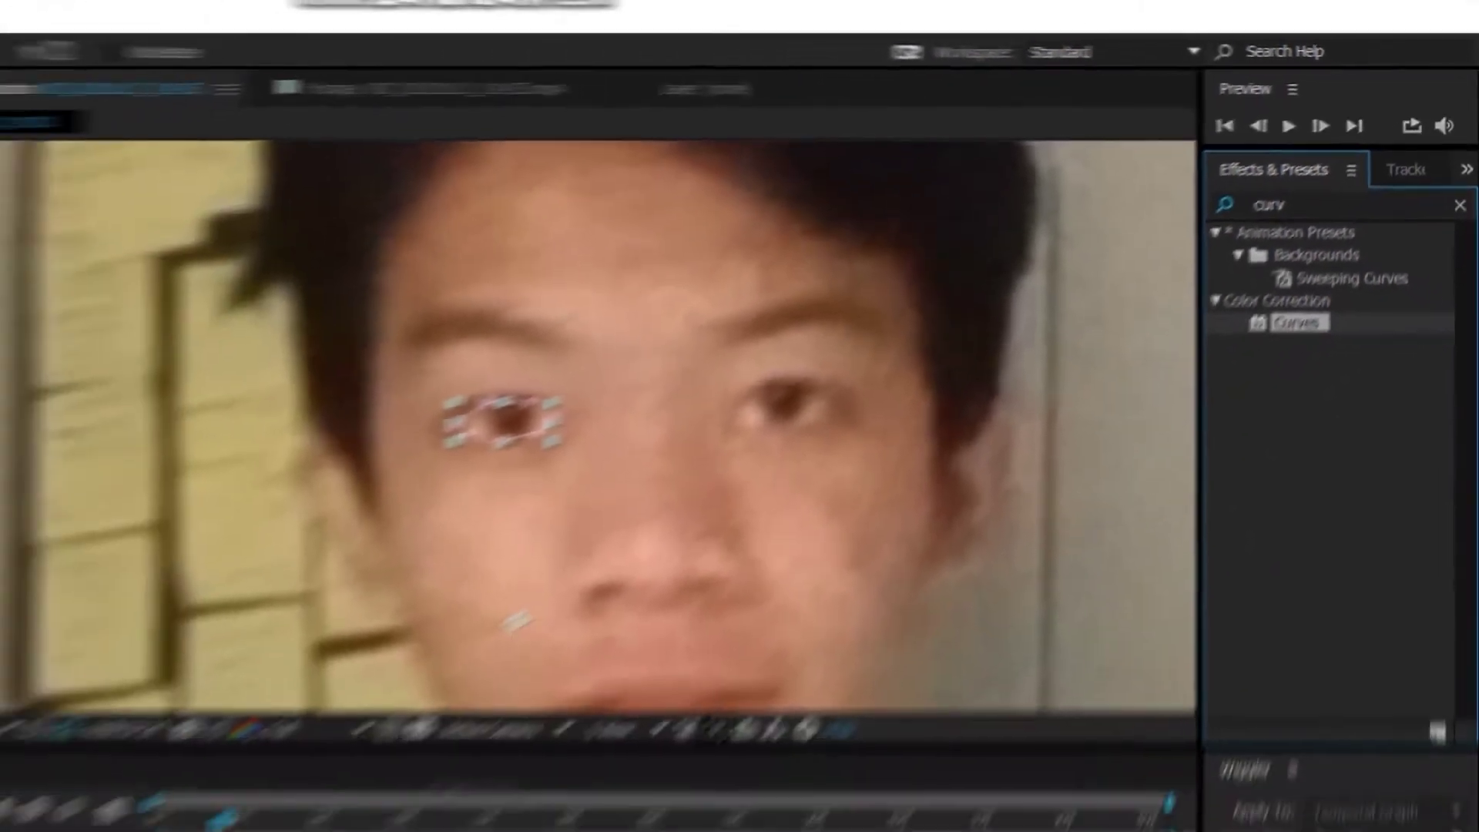
left_click_drag(1133, 556, 730, 650)
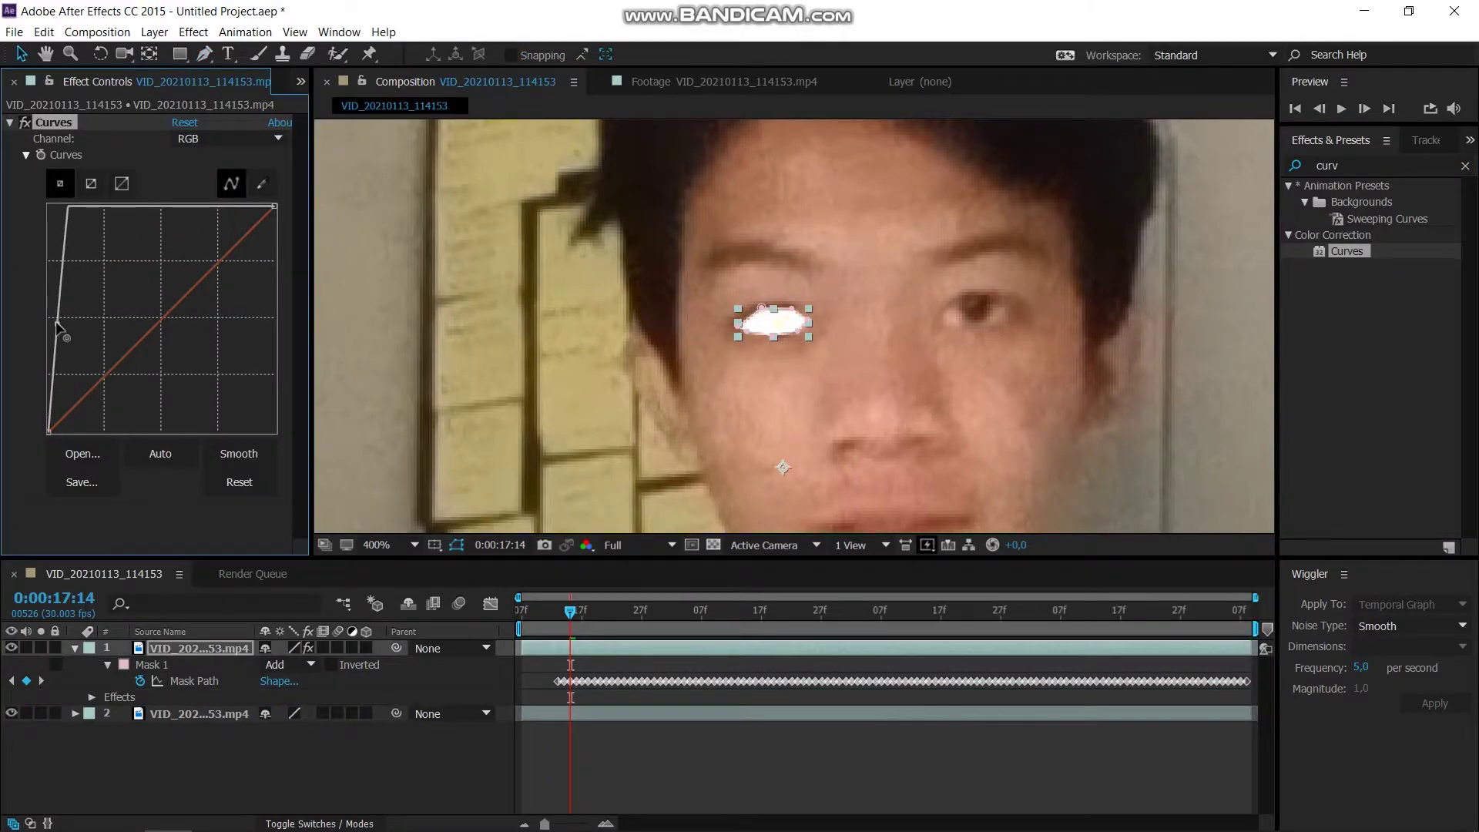
key("comma")
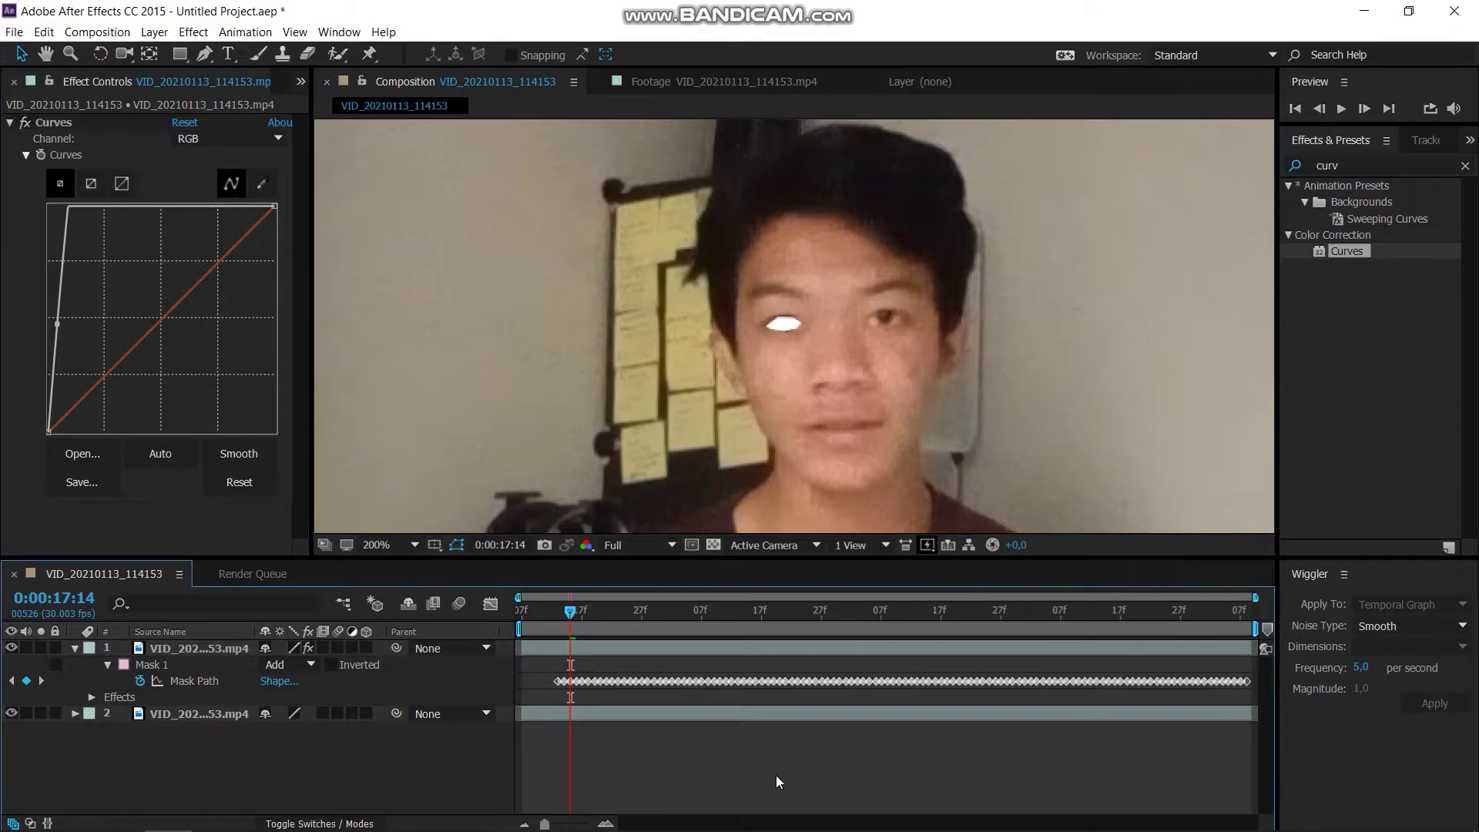
key("space")
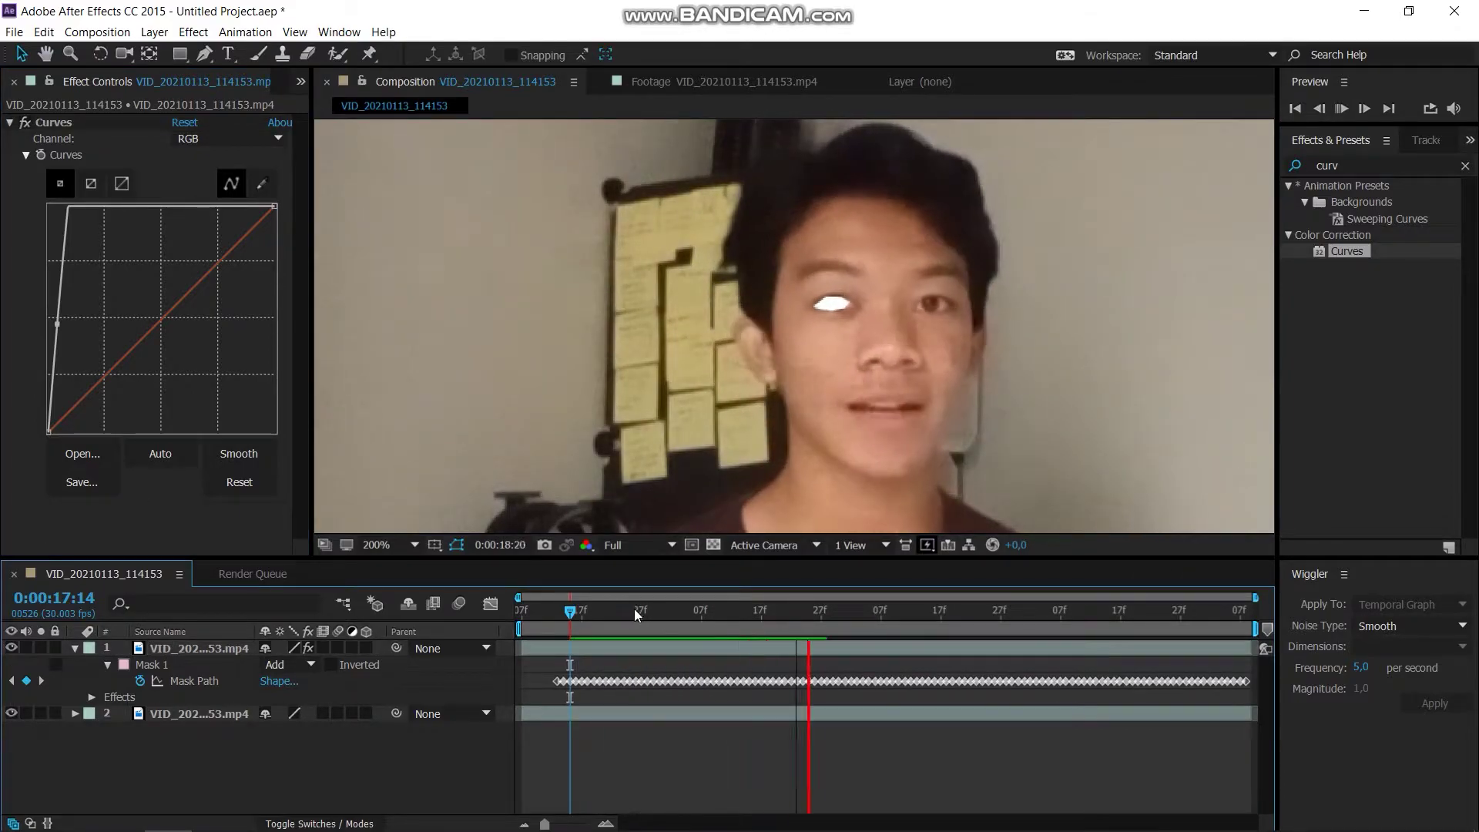
left_click(580, 611)
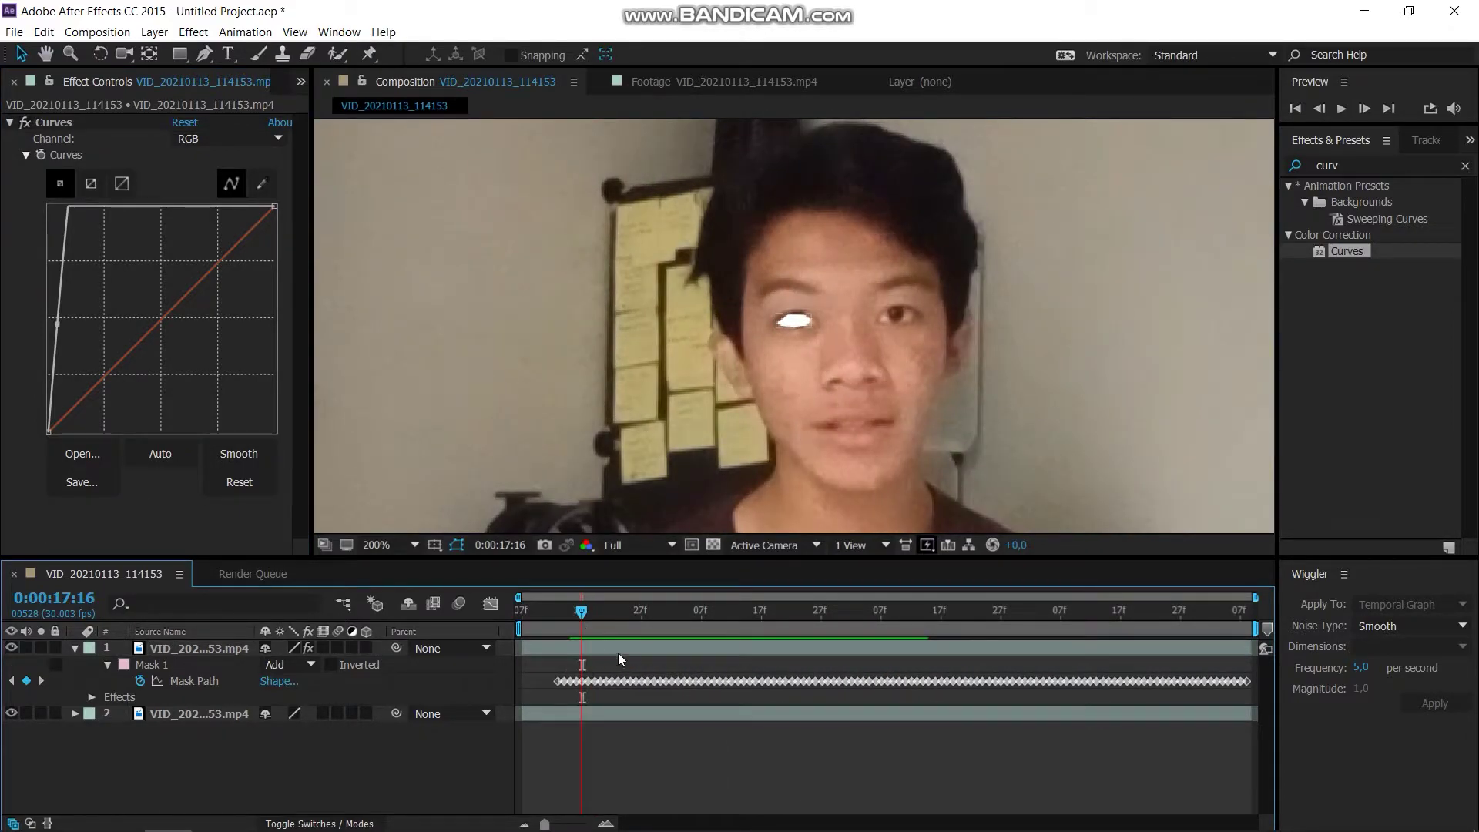
left_click(618, 650)
left_click(1461, 167)
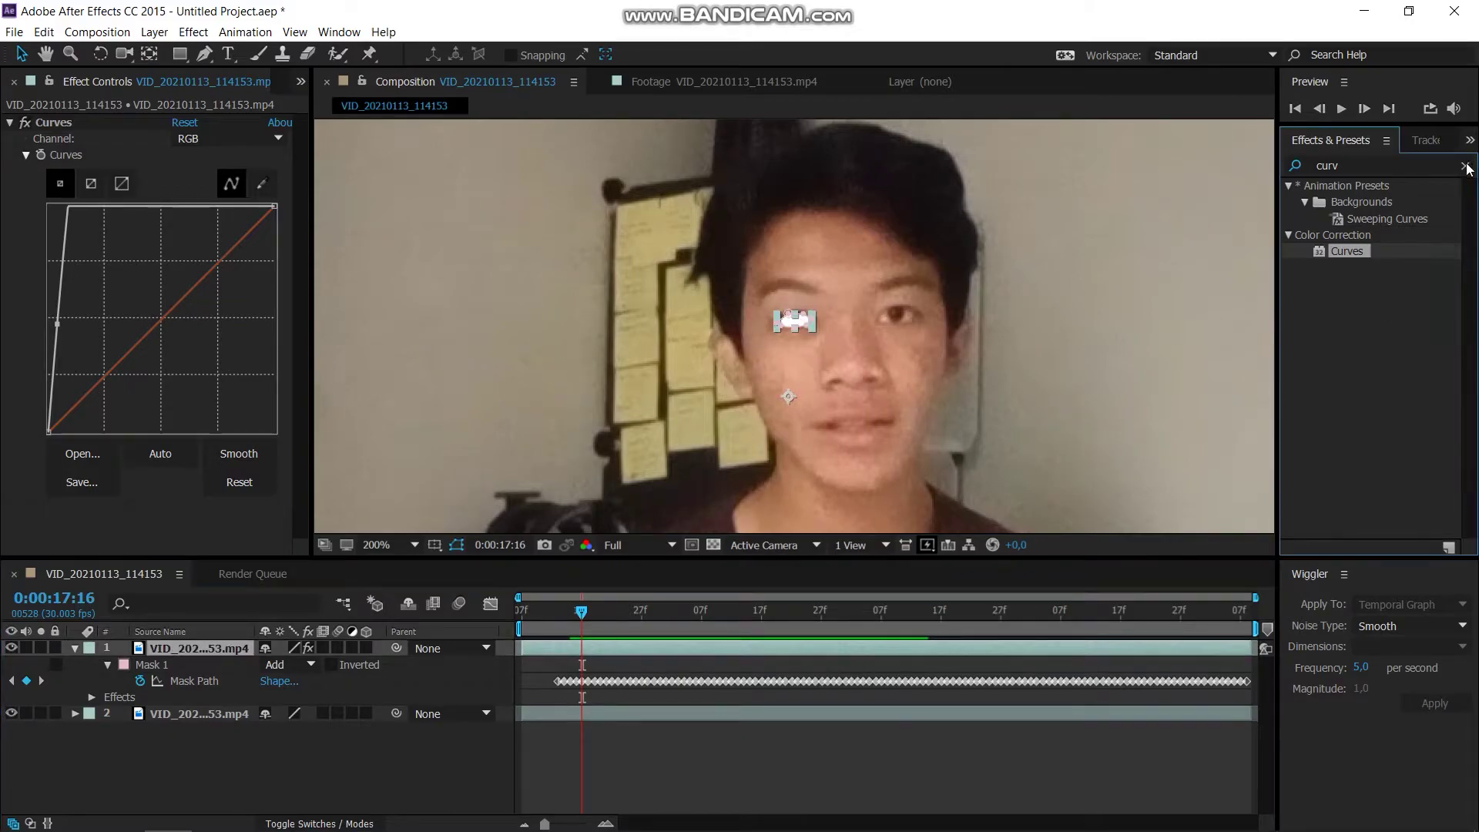
Add Glow to the top layer with Glow Threshold 37.6% and Glow Radius 14
type("glo")
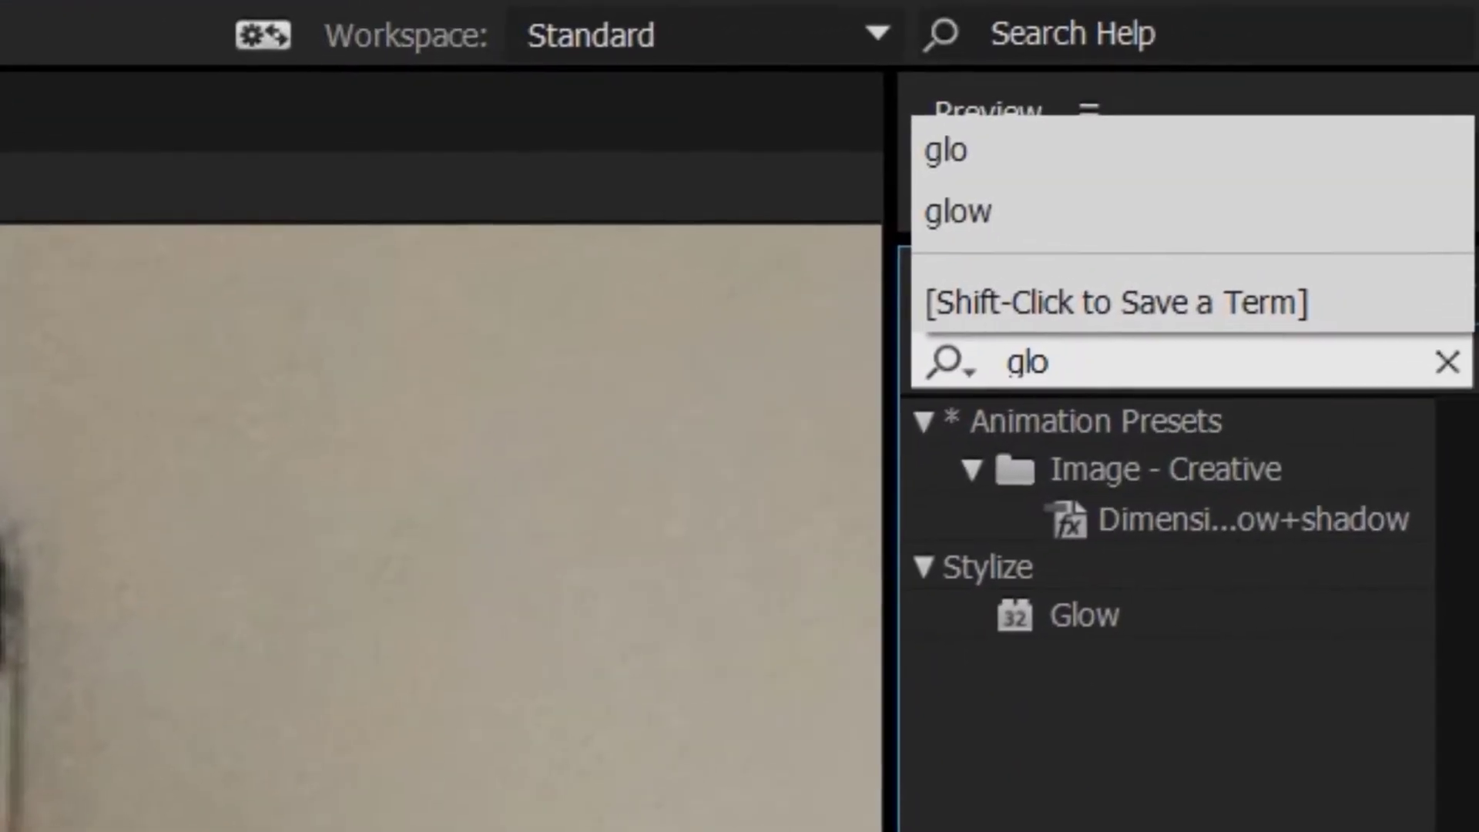
left_click_drag(1200, 616, 817, 647)
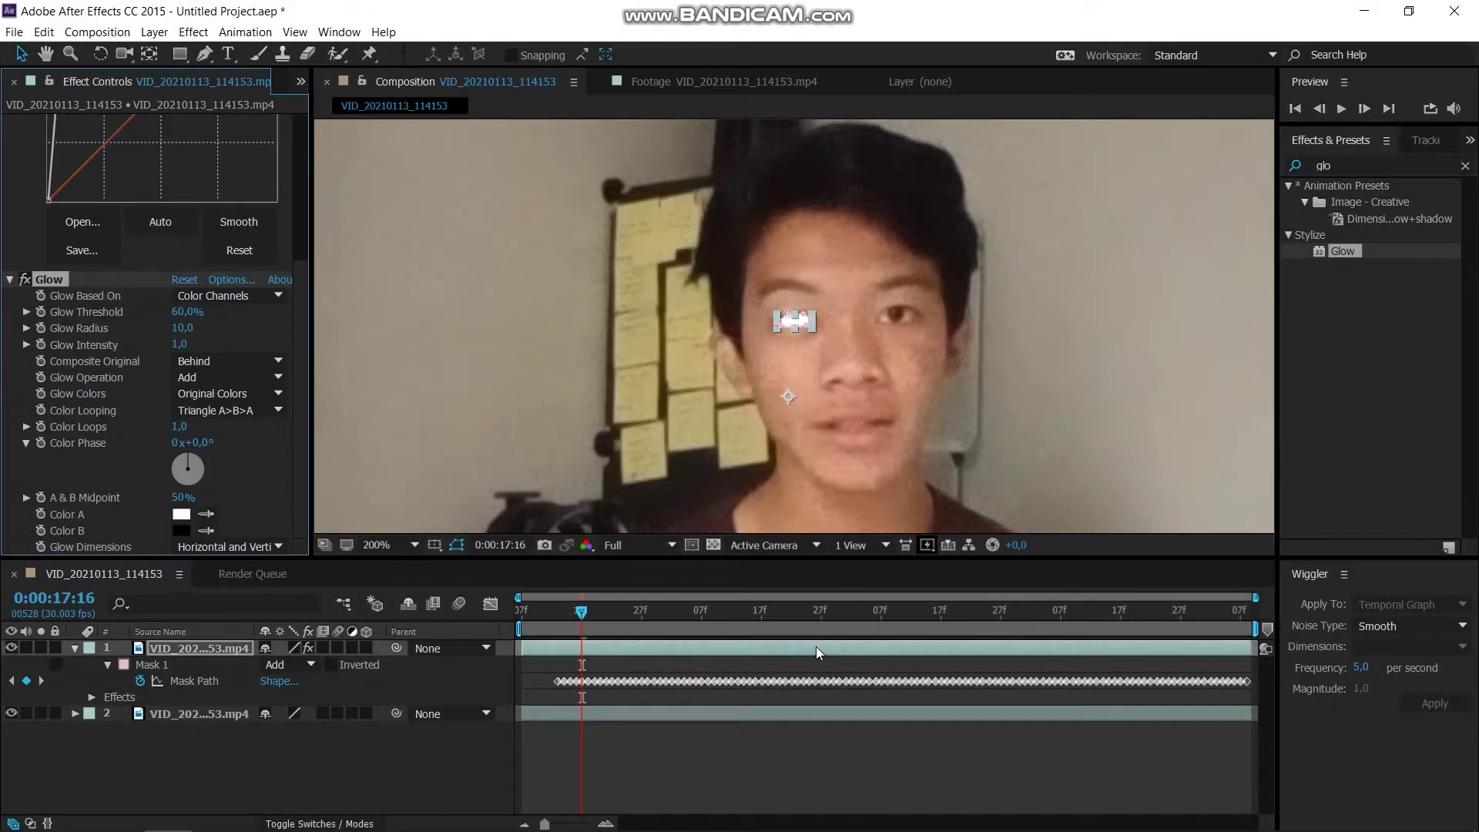
scroll(794, 325, "up", 4)
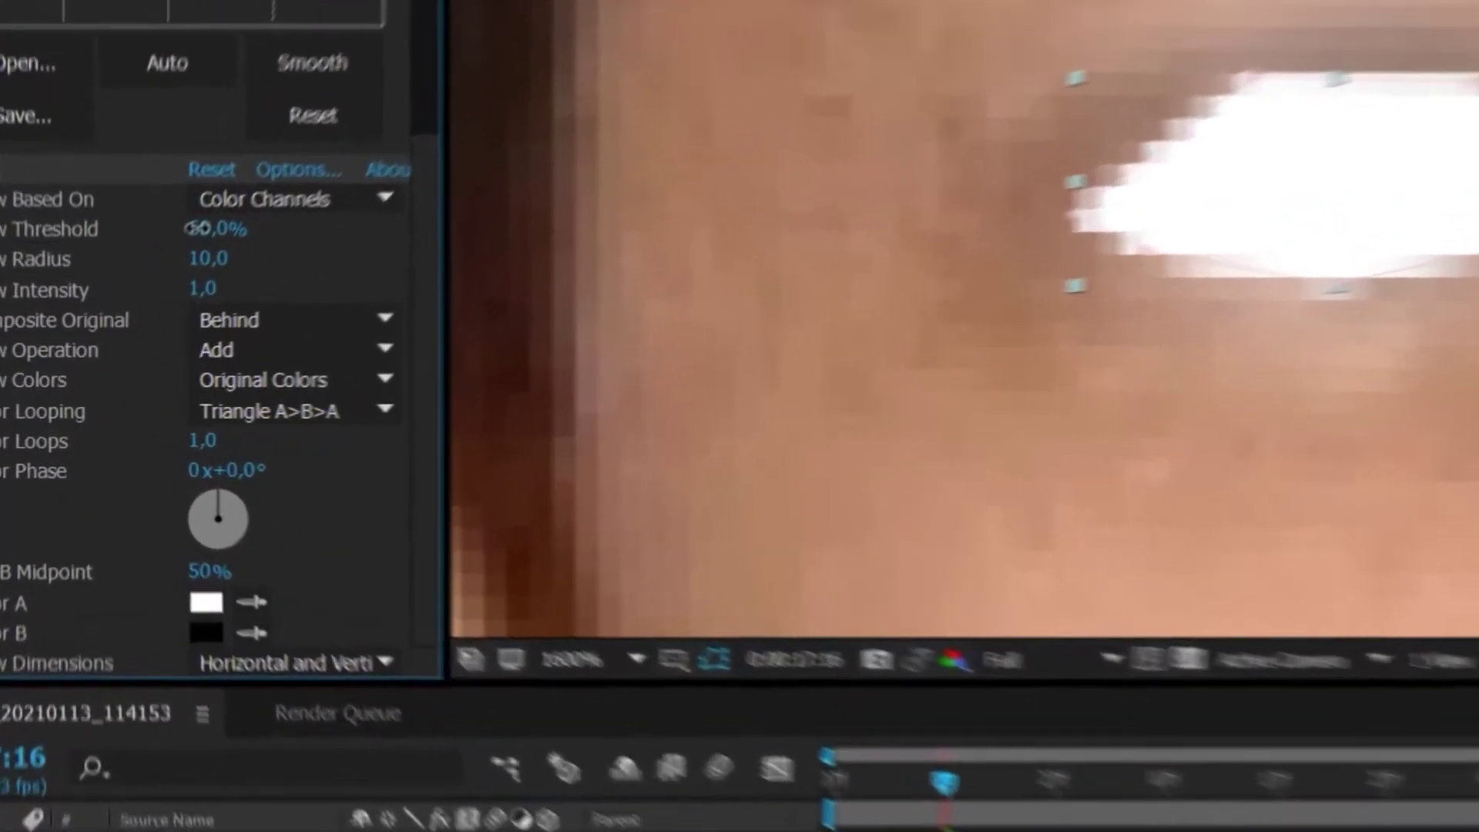
left_click_drag(181, 315, 130, 312)
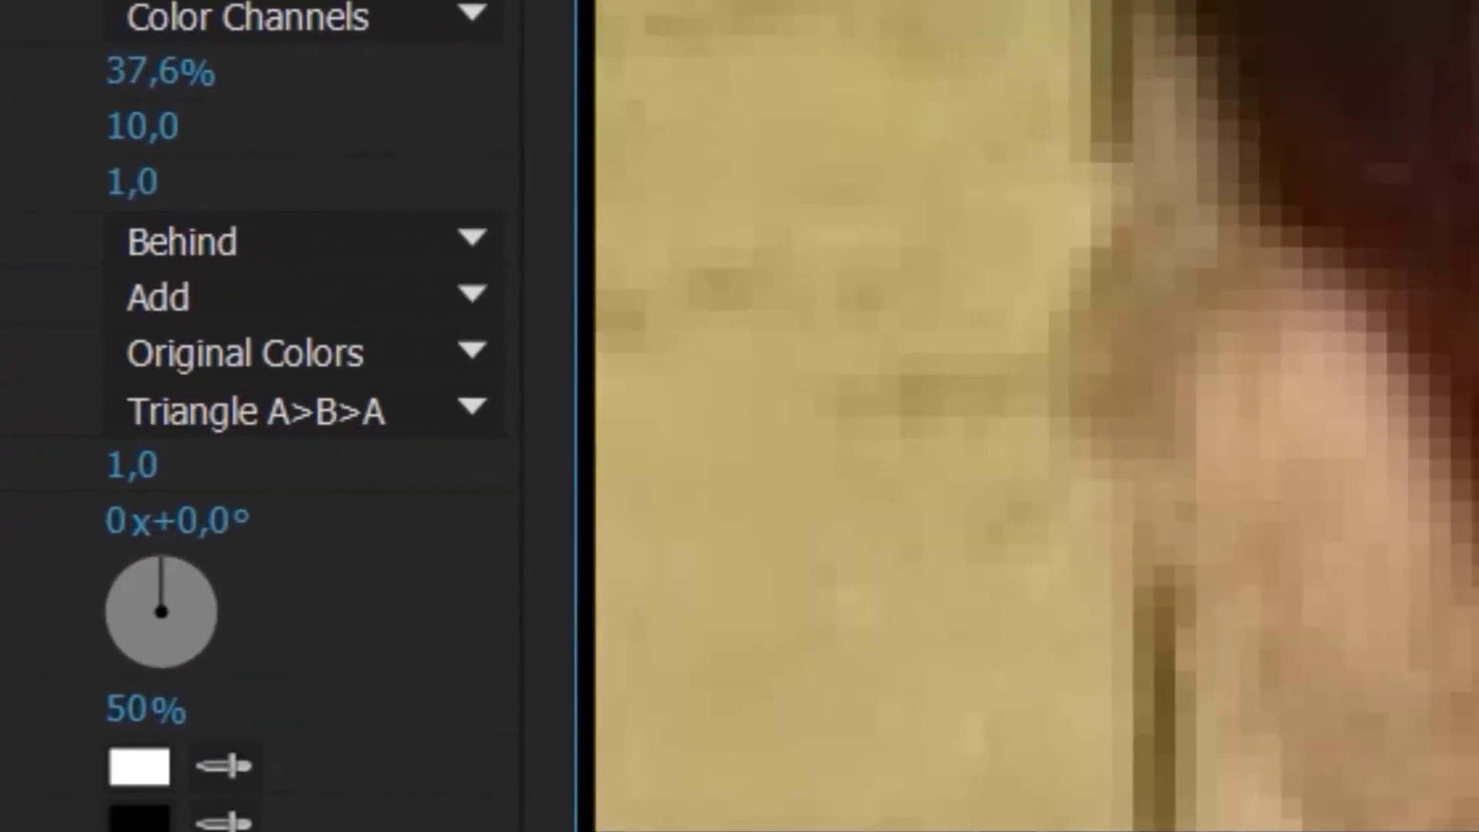
mouse_move(162, 139)
left_mouse_down()
mouse_move(530, 170)
mouse_move(219, 290)
left_mouse_up()
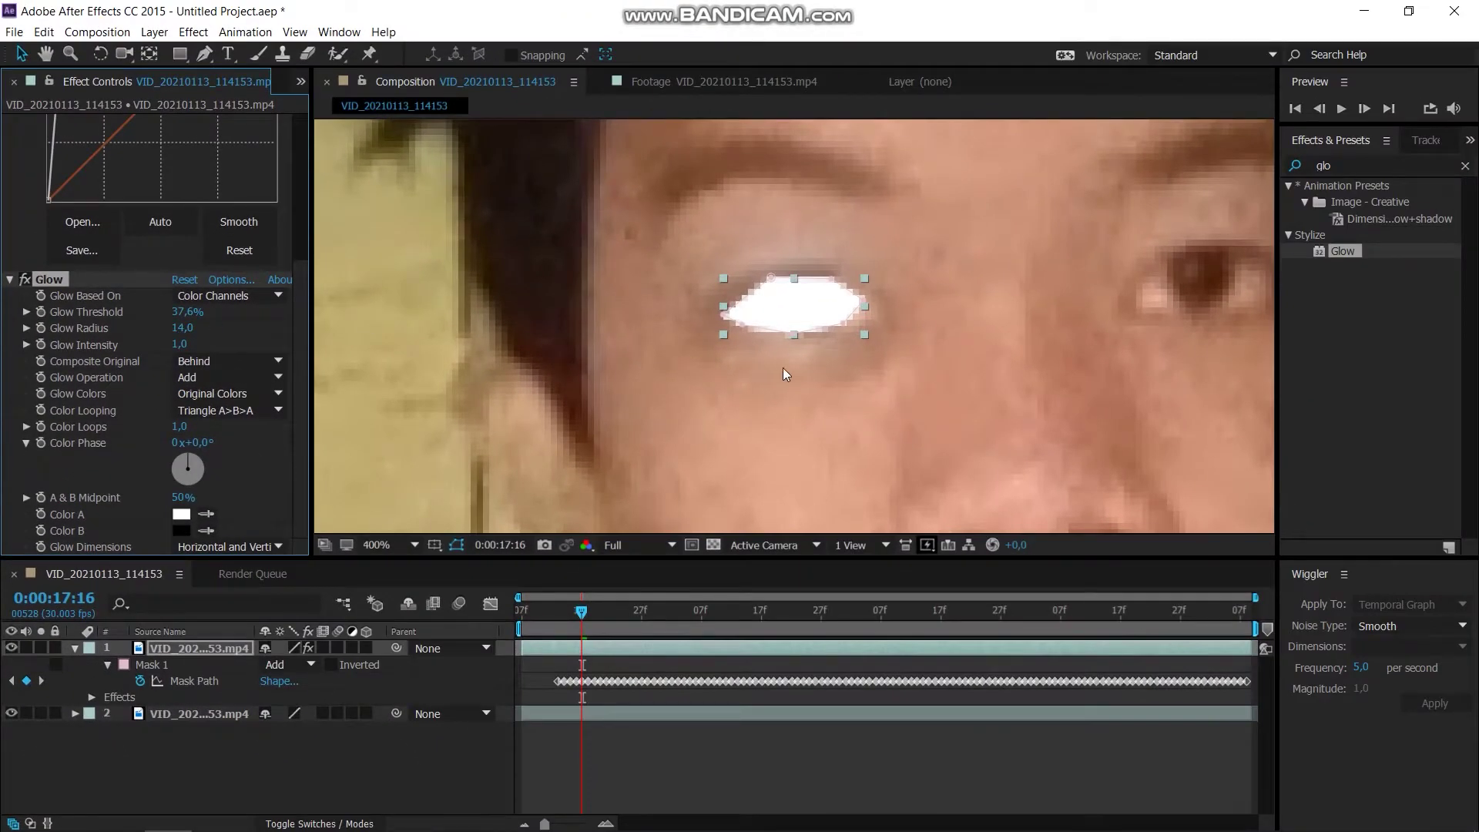
Preview the glowing eye across the clip, then return to frame 17:12
scroll(785, 375, "down", 2)
key("space")
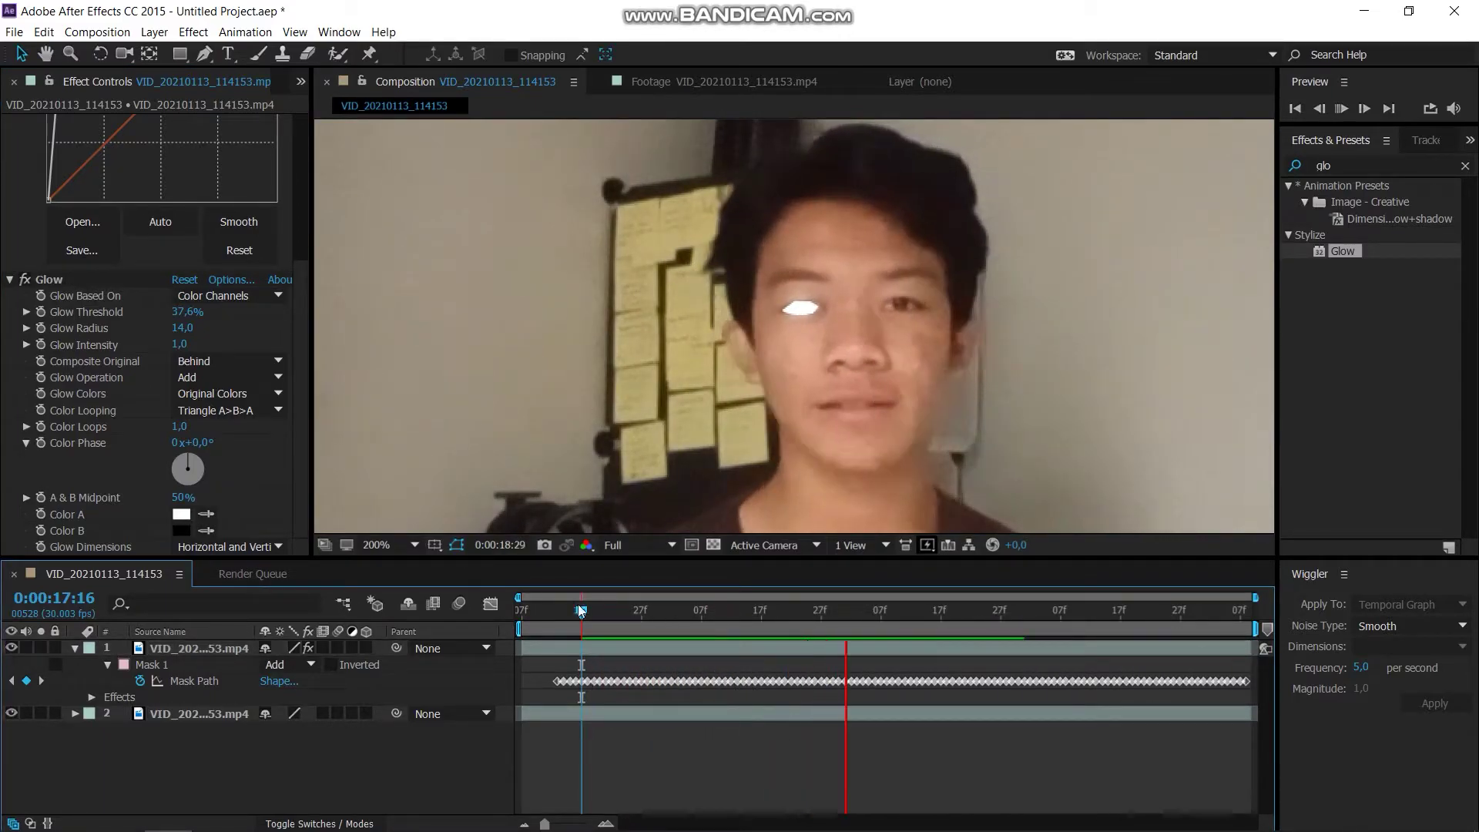
left_click(570, 611)
scroll(1024, 272, "up", 1)
scroll(1025, 271, "down", 1)
scroll(1025, 271, "up", 1)
key("Page_Up")
key("Page_Up")
Duplicate the plain footage layer and move the copy to the top of the stack
left_click(585, 721)
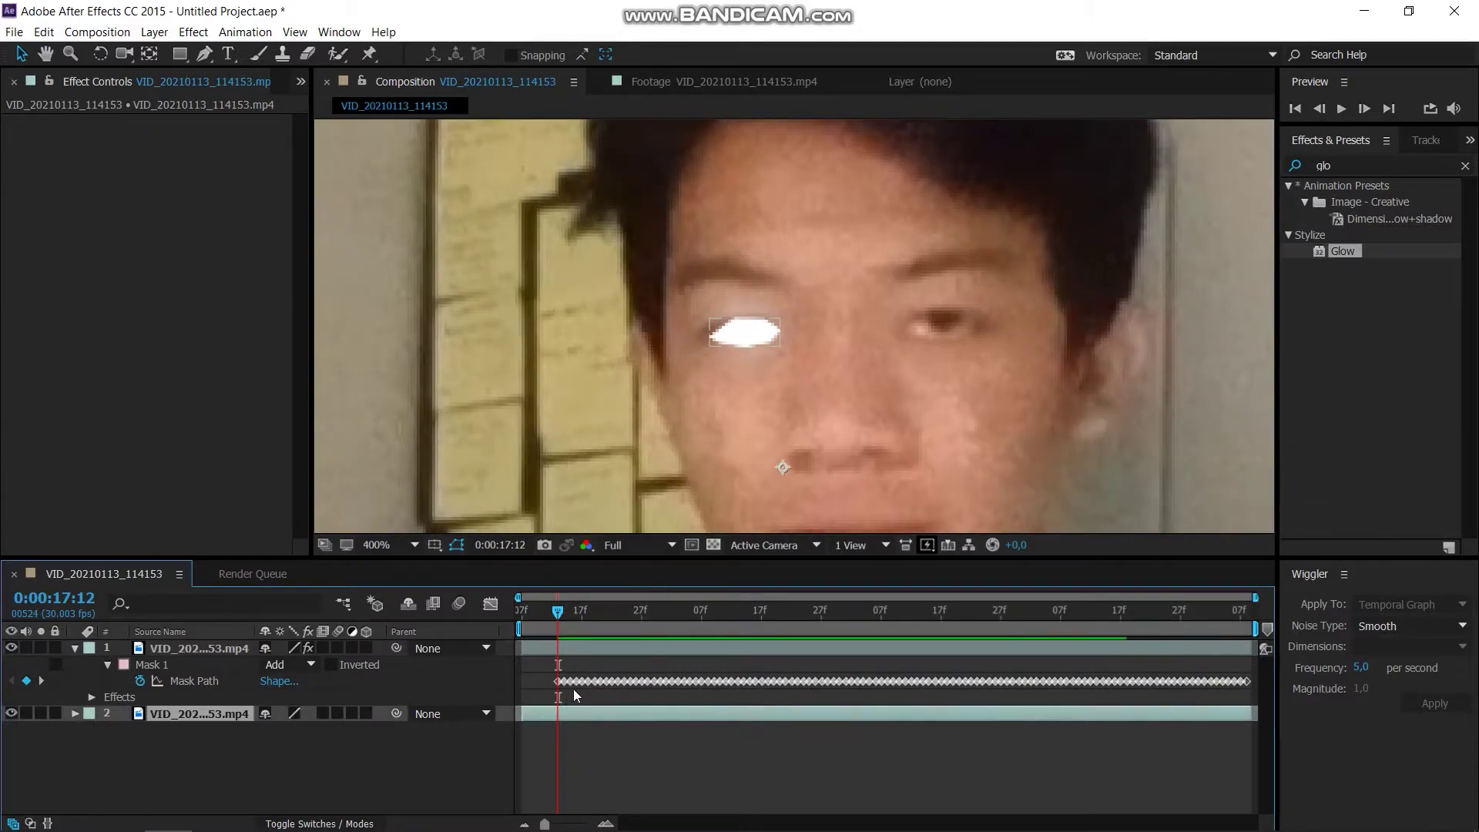
key("ctrl+d")
mouse_move(228, 714)
left_mouse_down()
mouse_move(235, 637)
mouse_move(200, 652)
left_mouse_up()
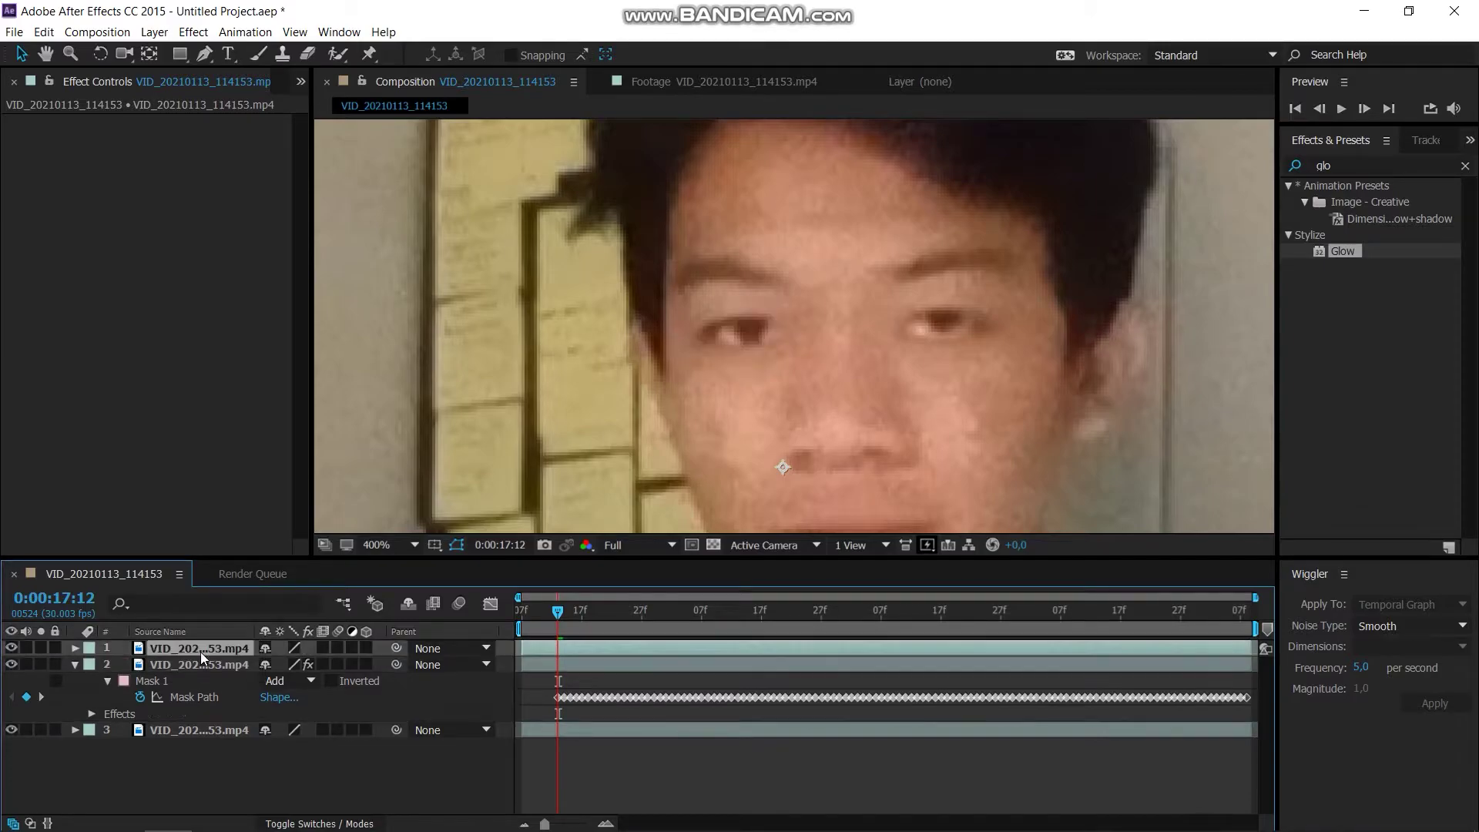
left_click(76, 663)
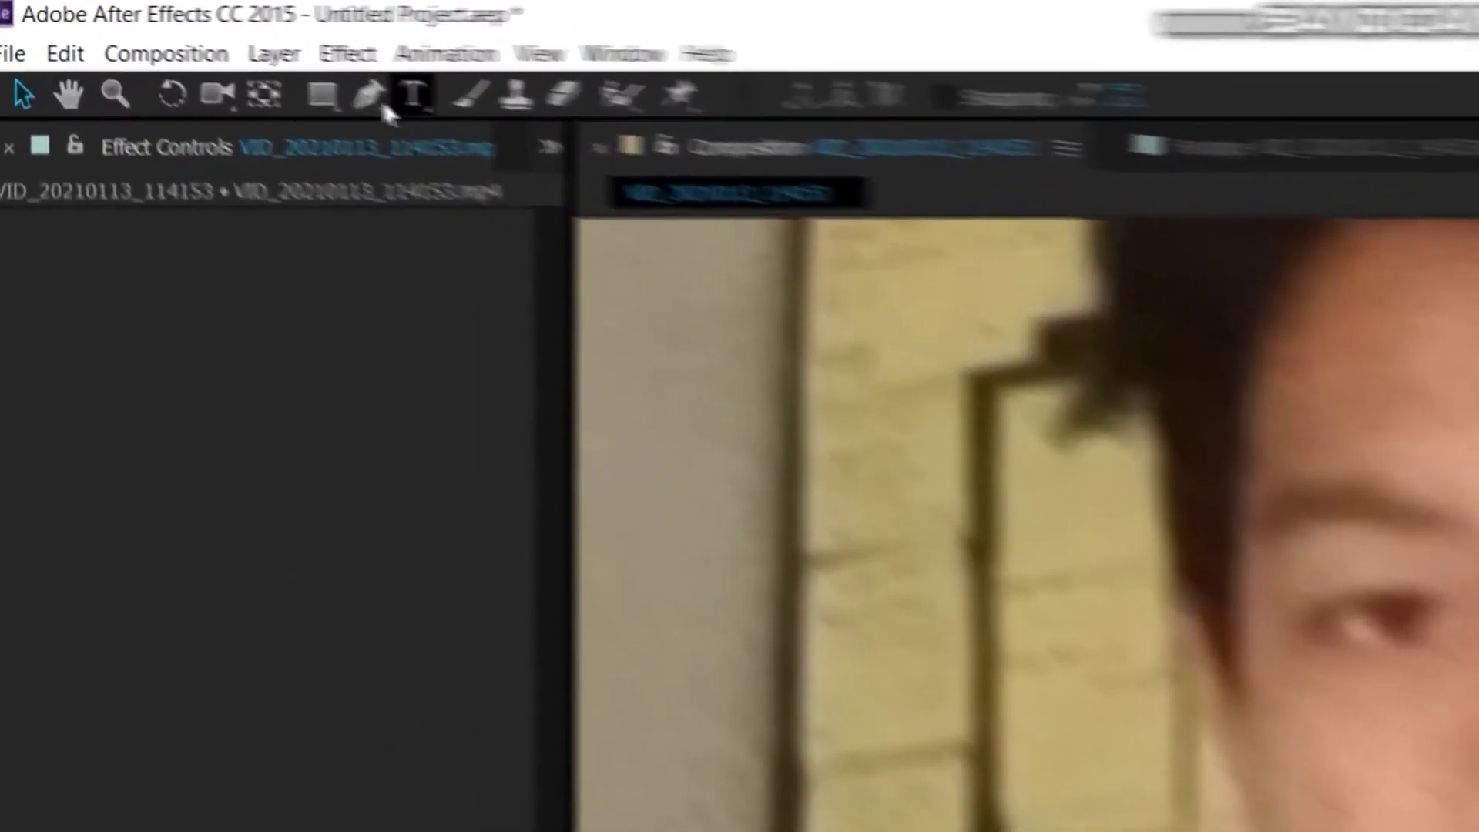
Draw a mask around the second eye on the new top layer and show its mask properties
left_click(204, 54)
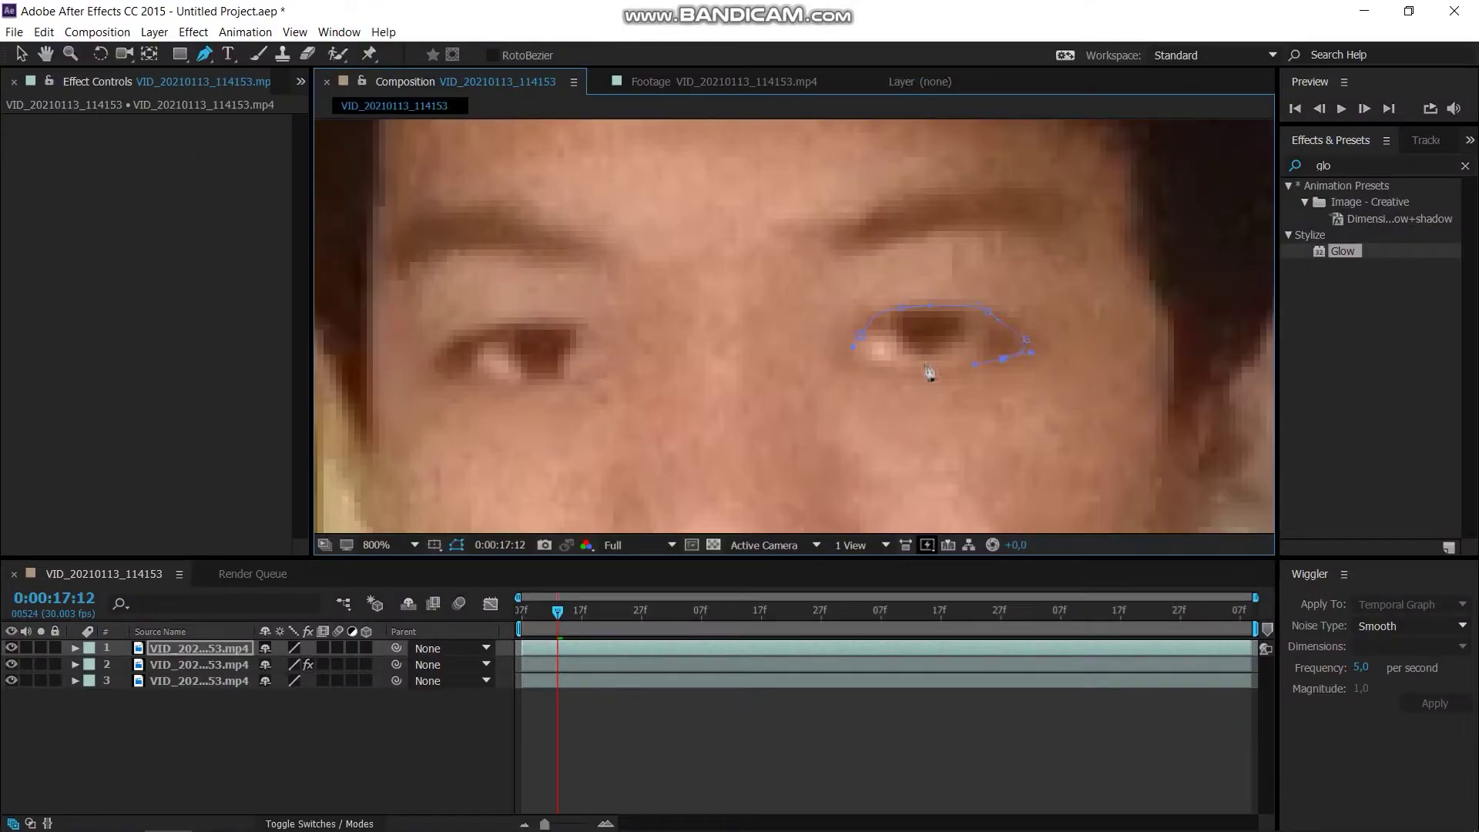
key("v")
scroll(873, 368, "up", 1)
double_click(752, 303)
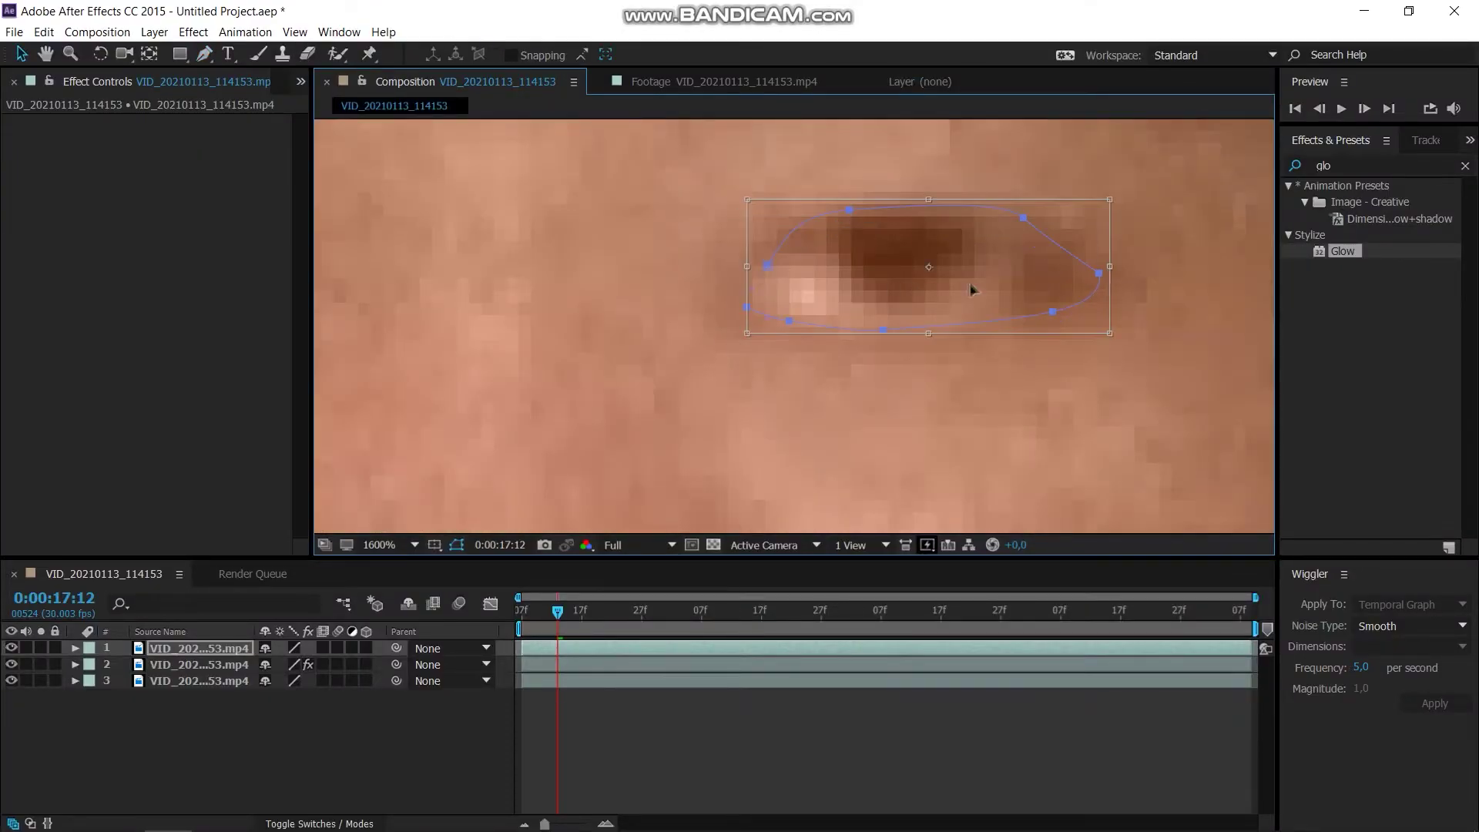
scroll(855, 329, "down", 1)
key("g")
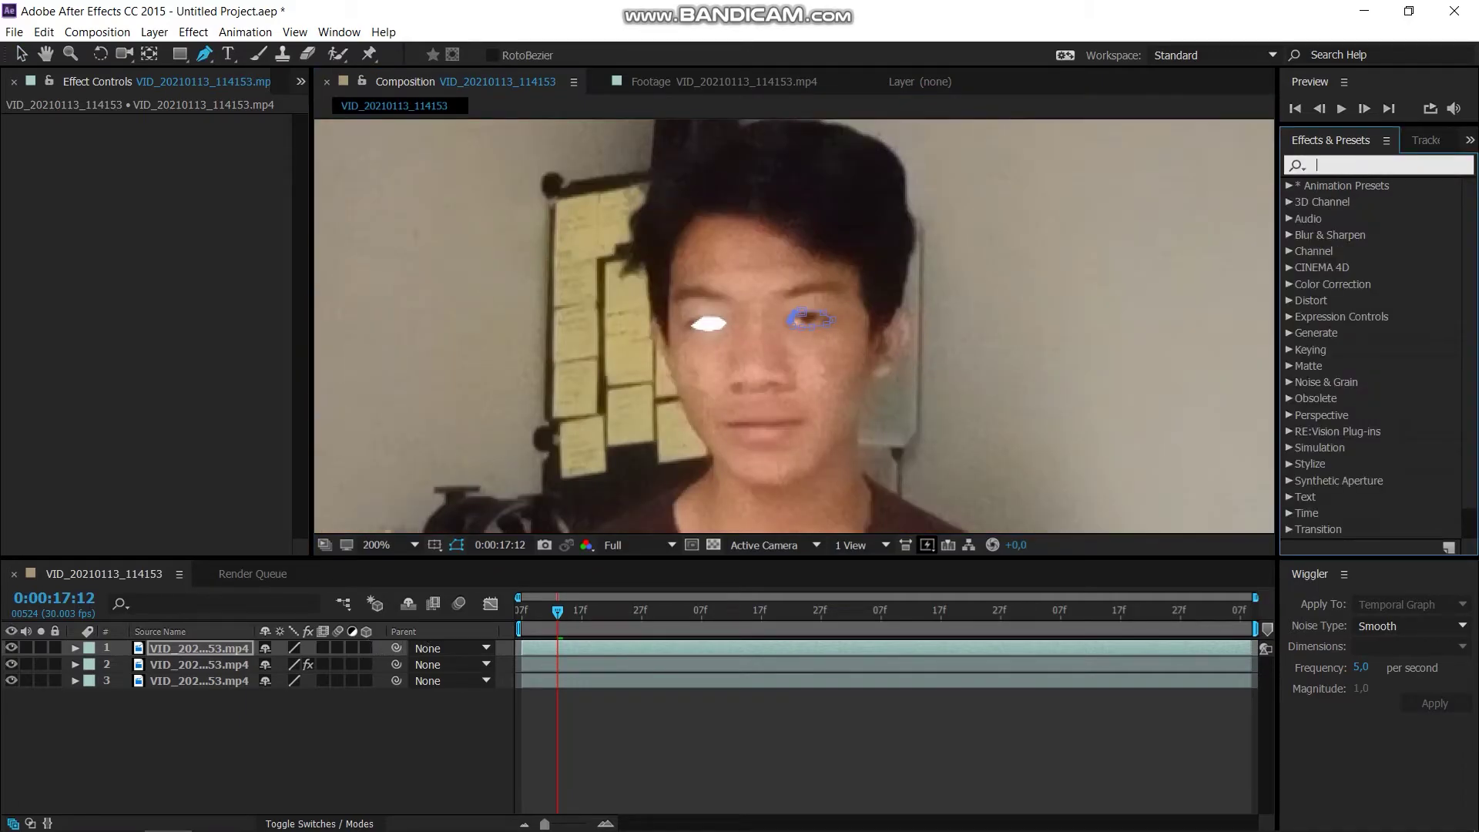
type("m")
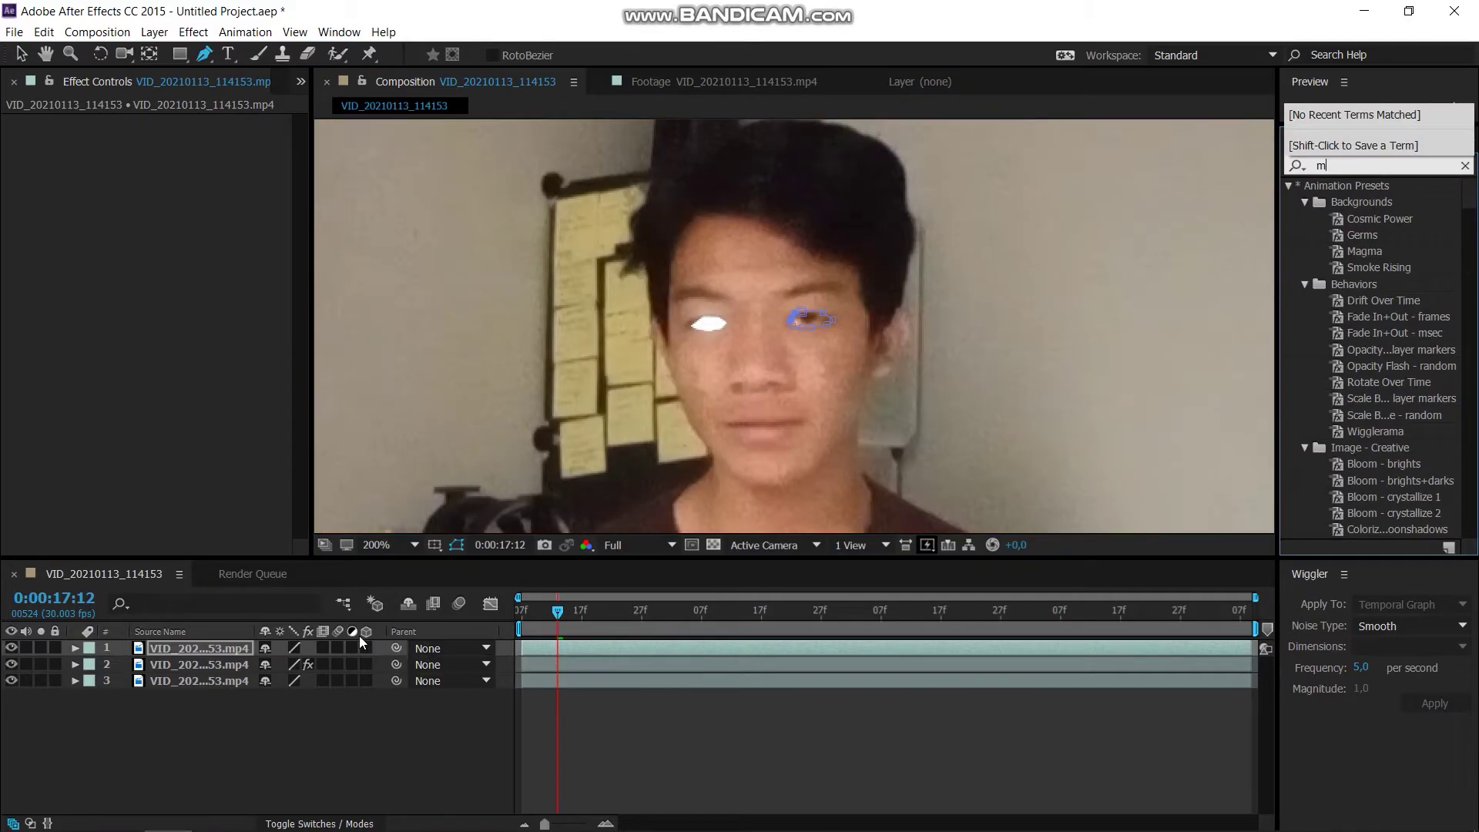
left_click(579, 645)
key("m")
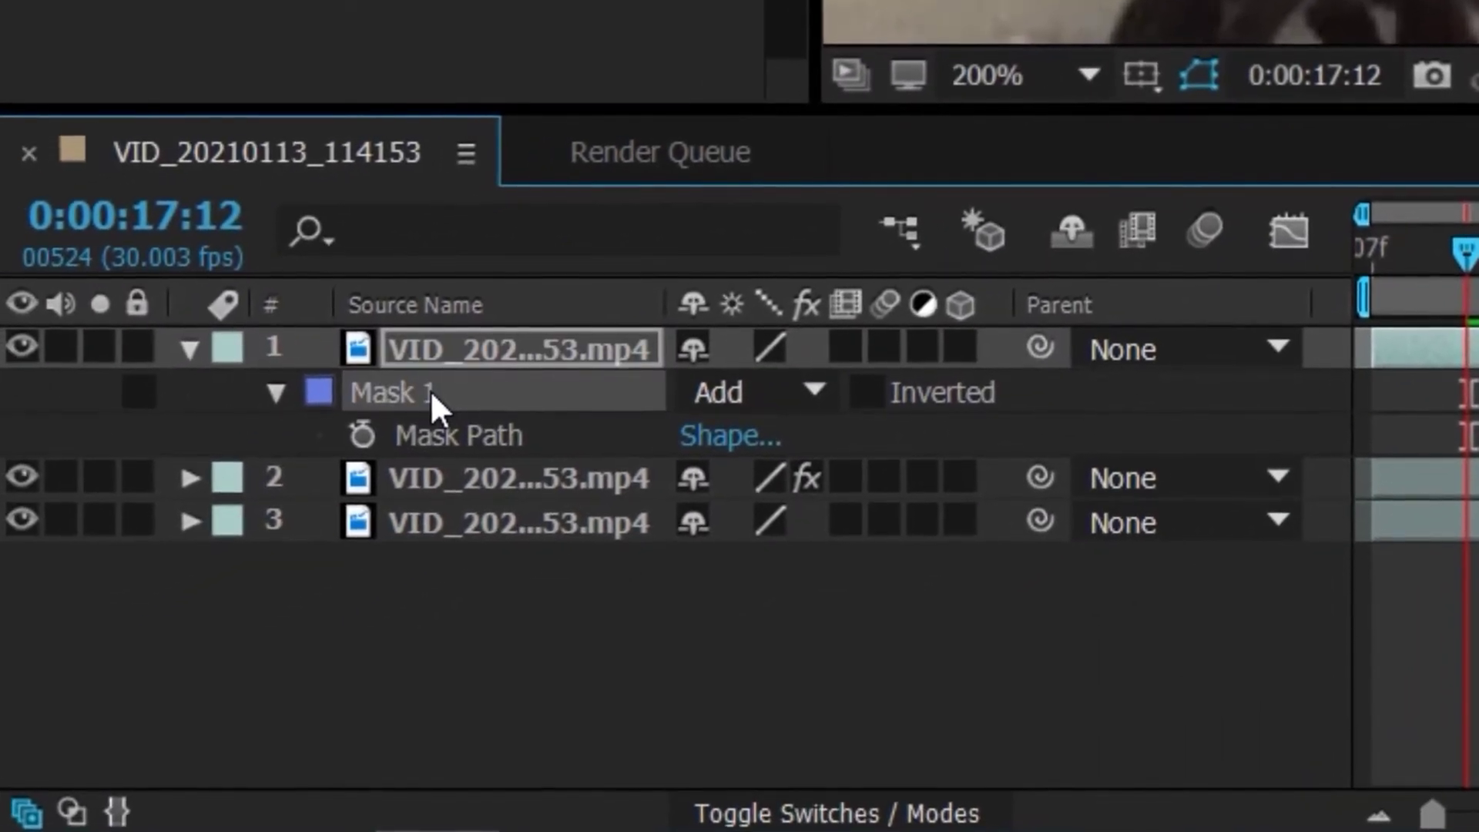
Track the second eye's Mask 1 forward with Face Tracking (Outline Only)
left_click(428, 391)
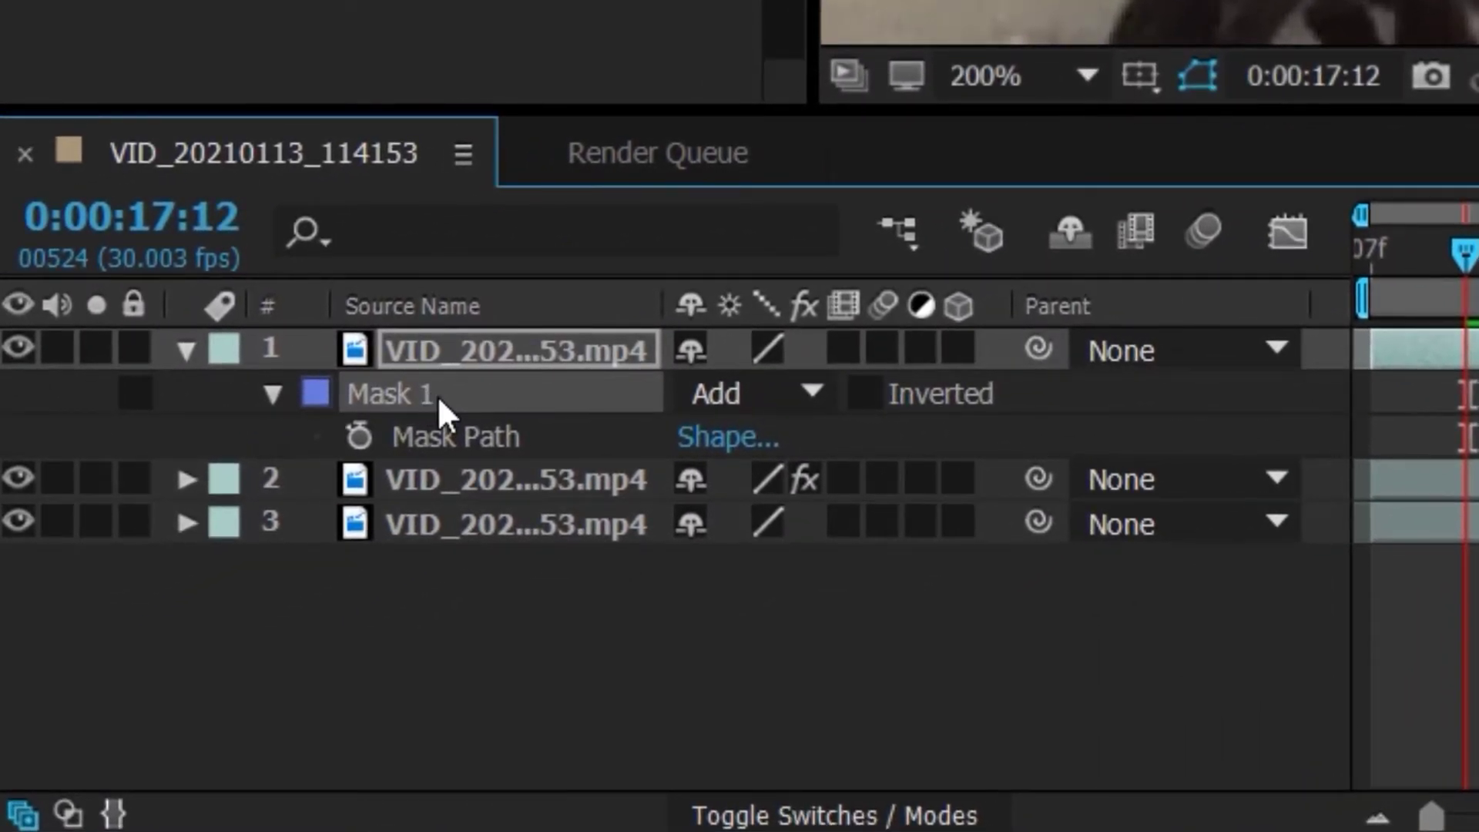
left_click(502, 411)
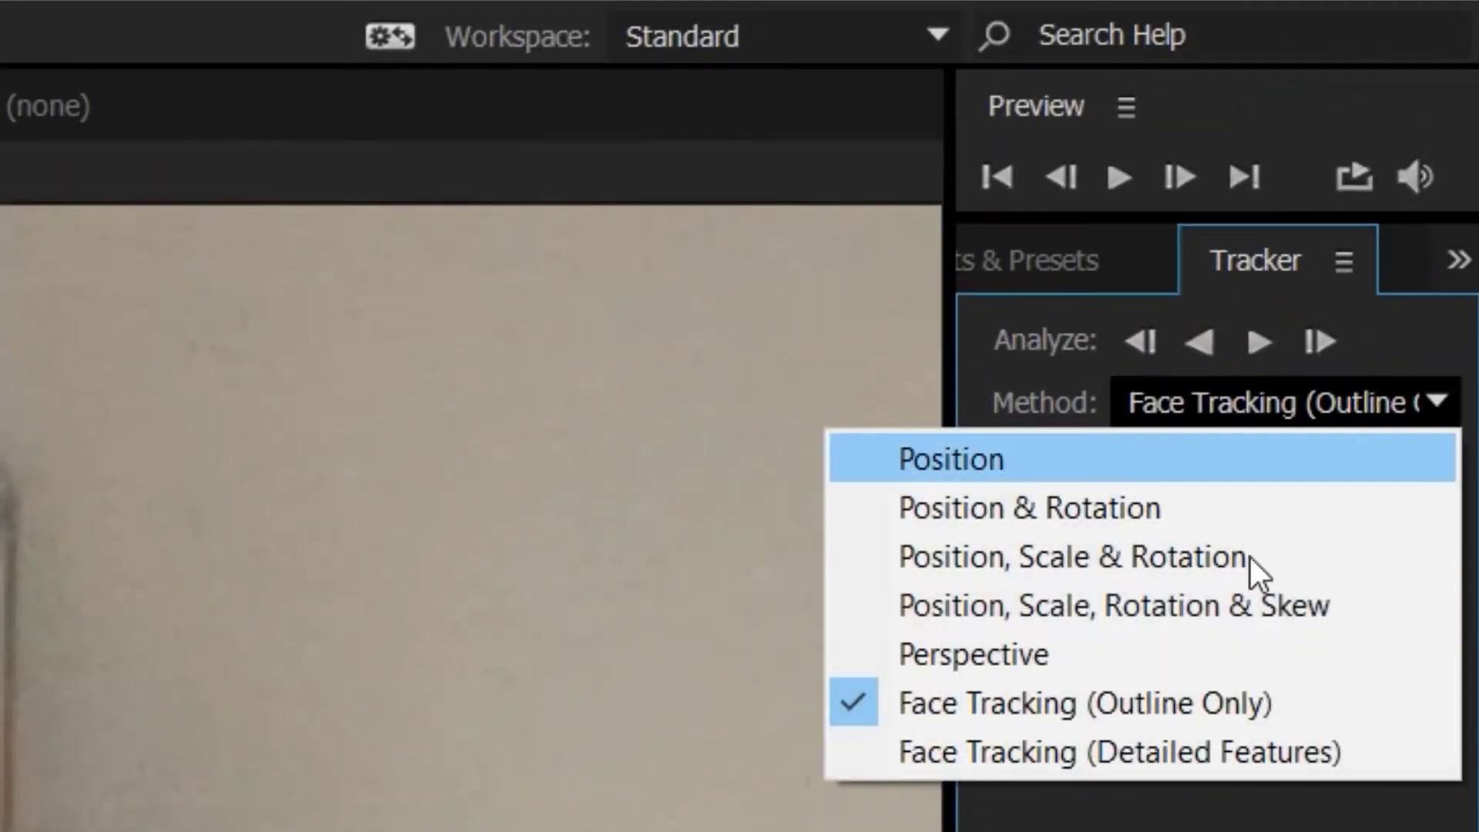
left_click(1189, 682)
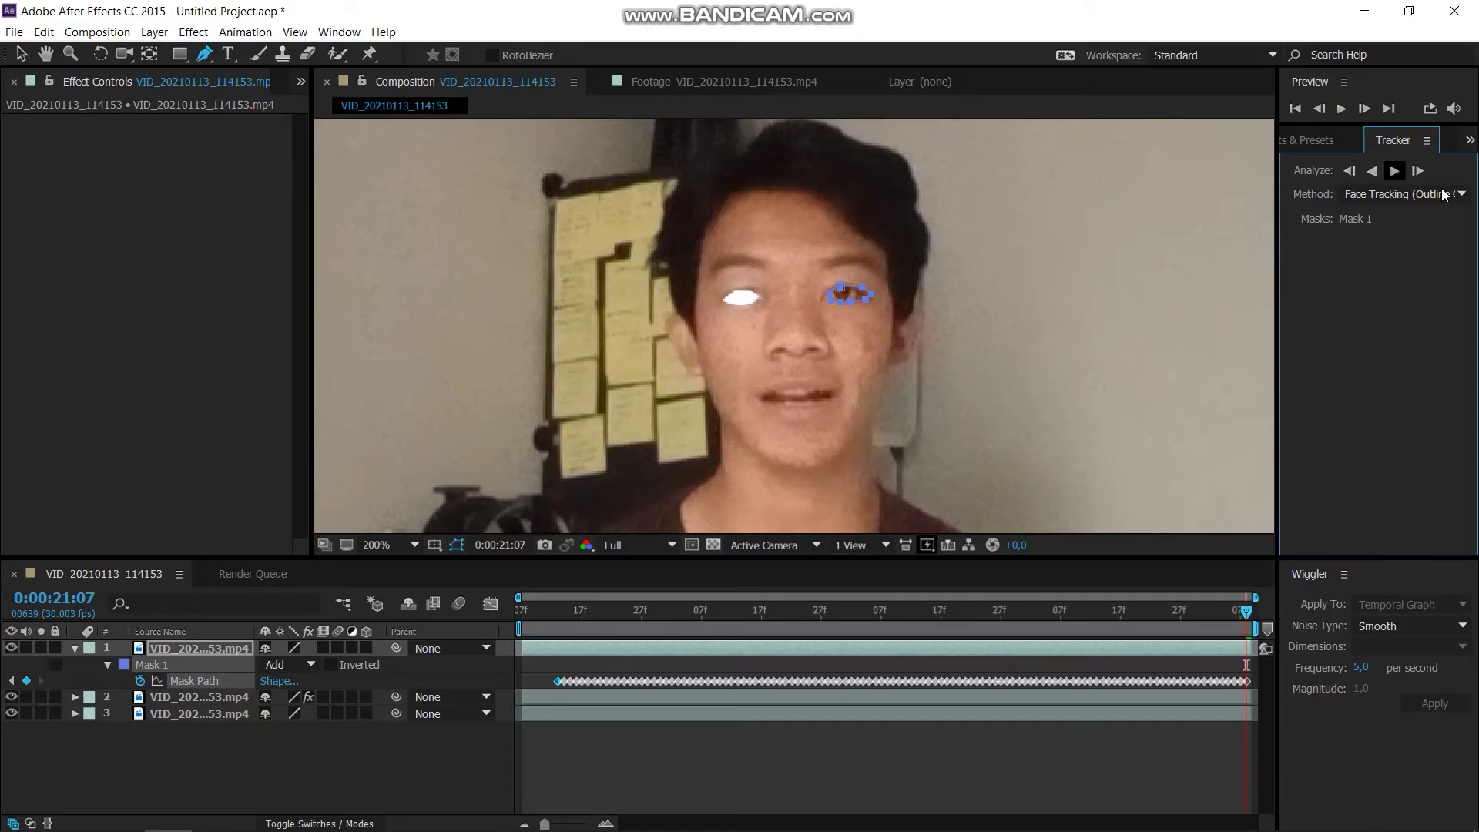
At 19:24, apply Curves to the top layer and steepen the curve to whiten the second eye
left_click_drag(1244, 616, 989, 616)
left_click(1337, 141)
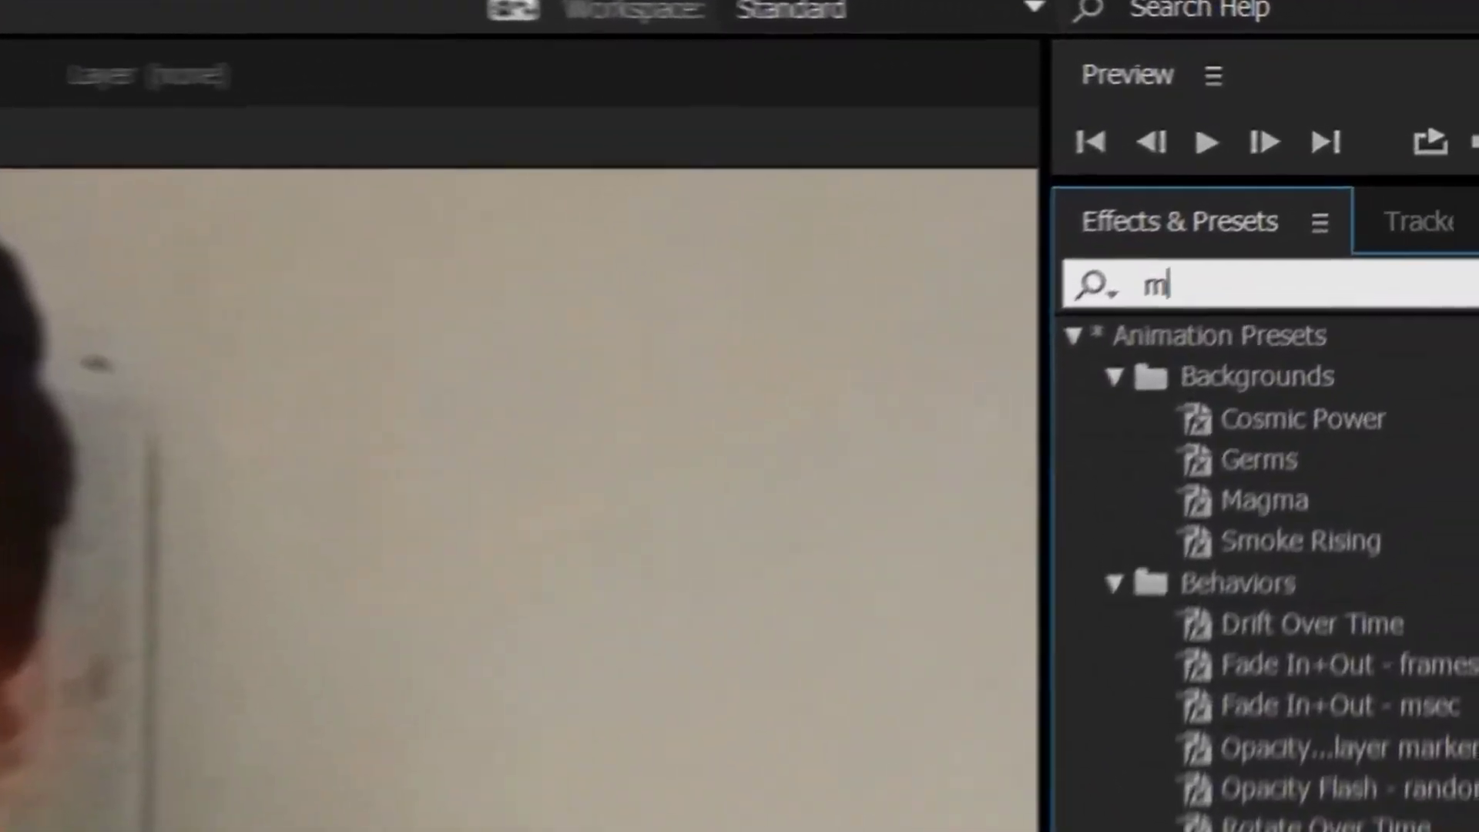
key("BackSpace")
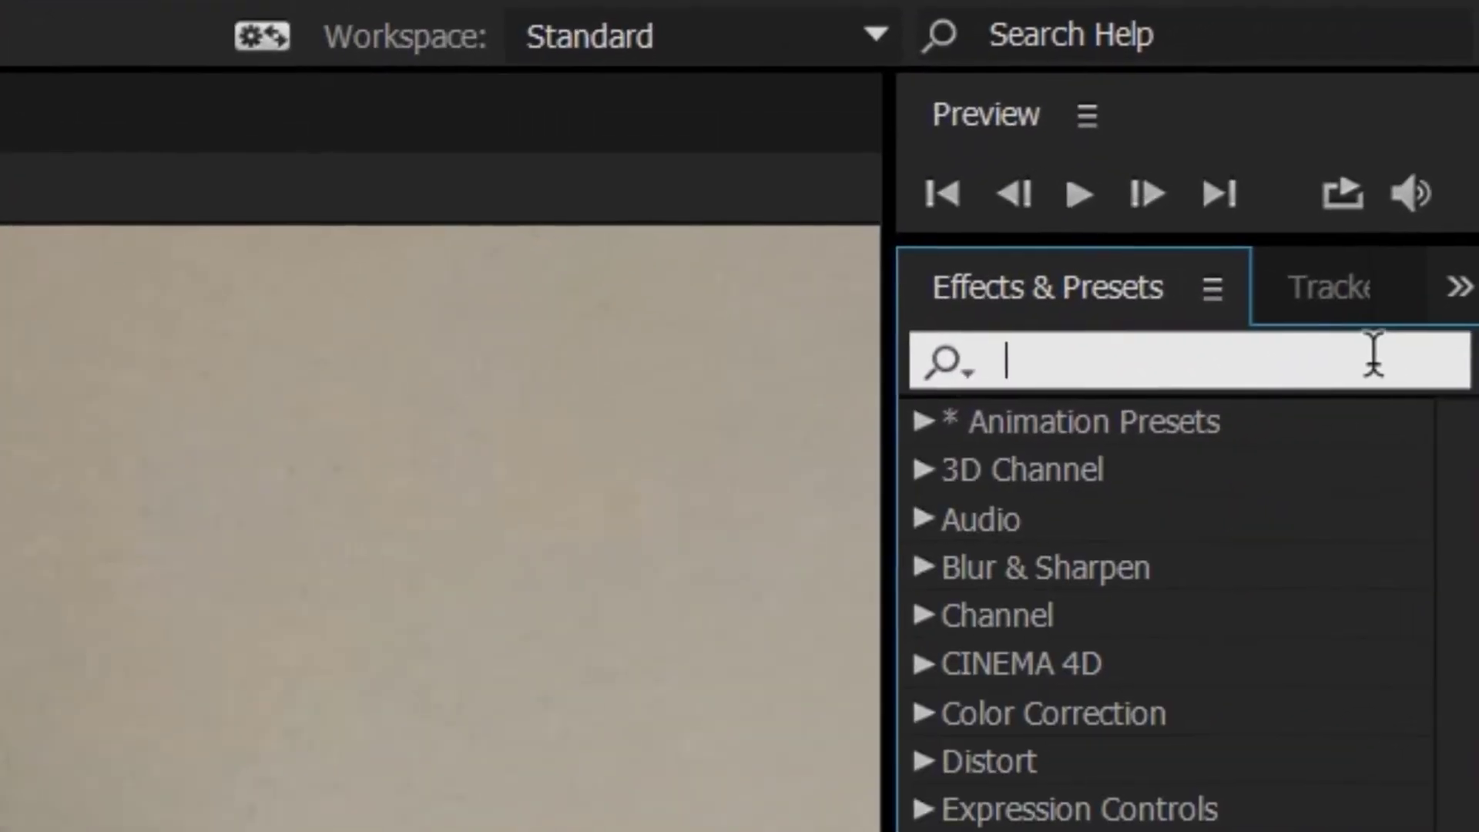
type("curve")
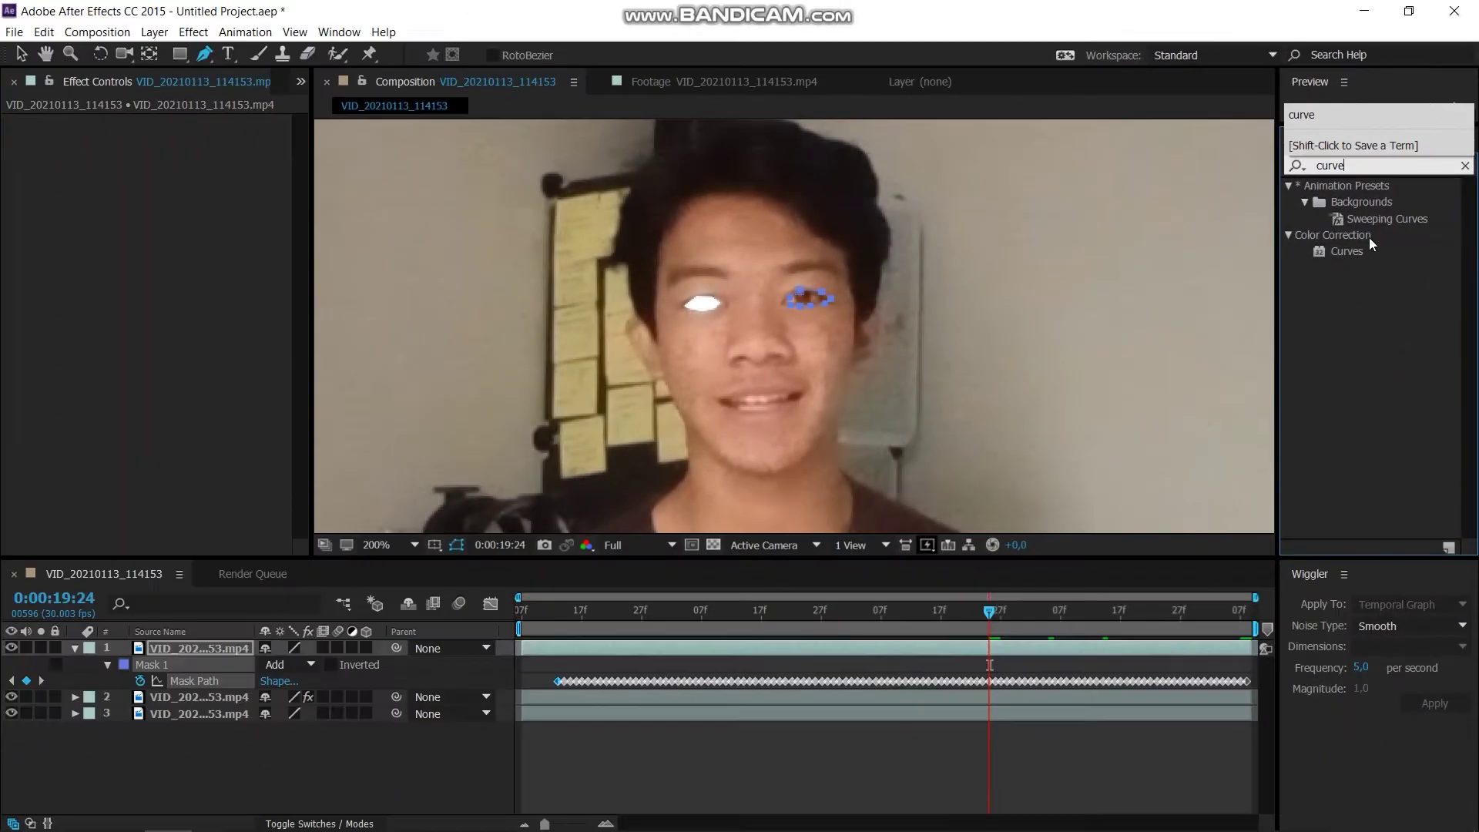
left_click_drag(1347, 251, 1350, 254)
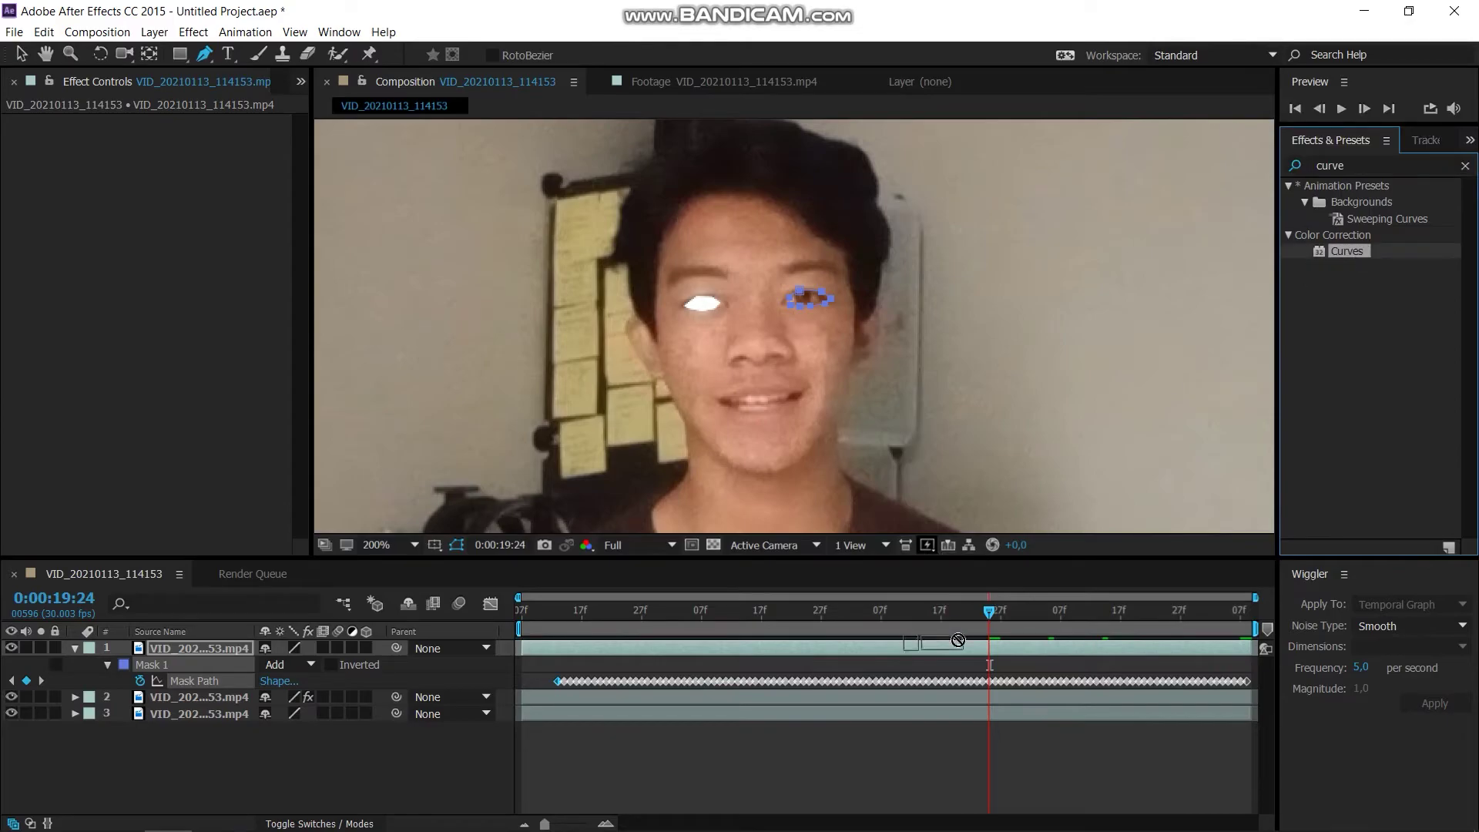
left_click_drag(959, 639, 958, 639)
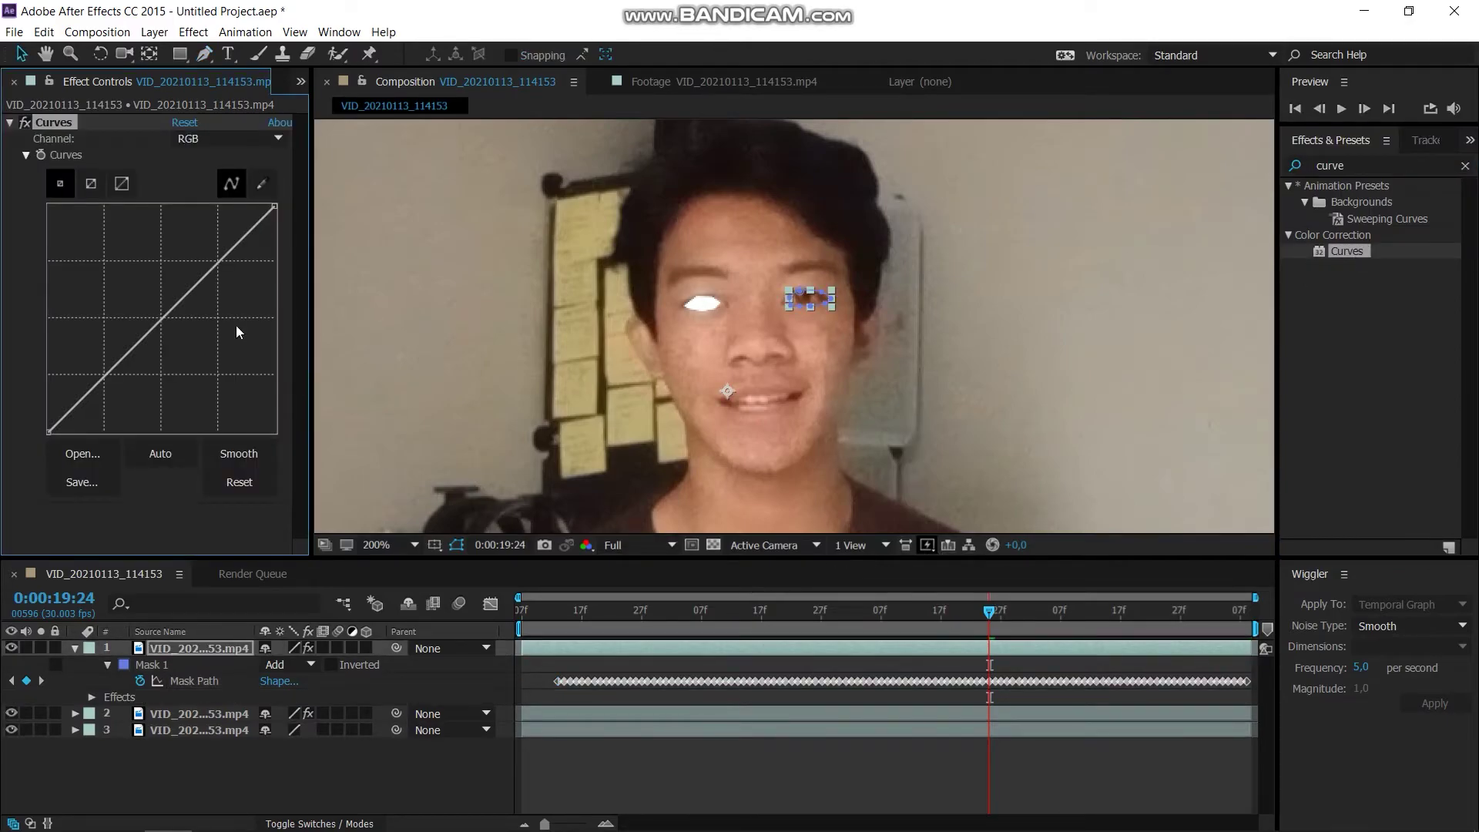
left_click_drag(116, 355, 53, 304)
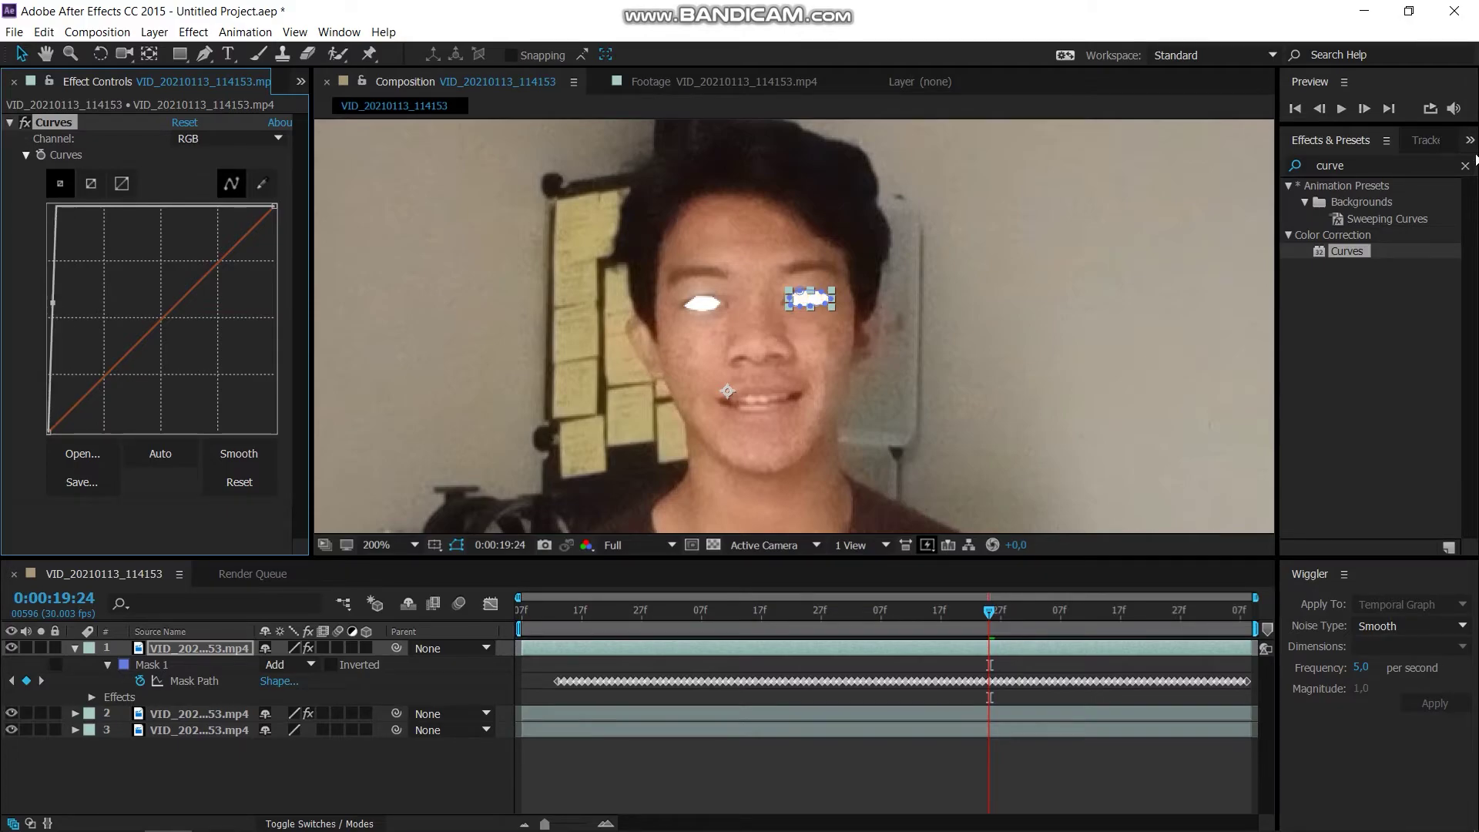
left_click(1465, 167)
Add Glow to the second eye layer with threshold 25.5% and radius 20
type("glo")
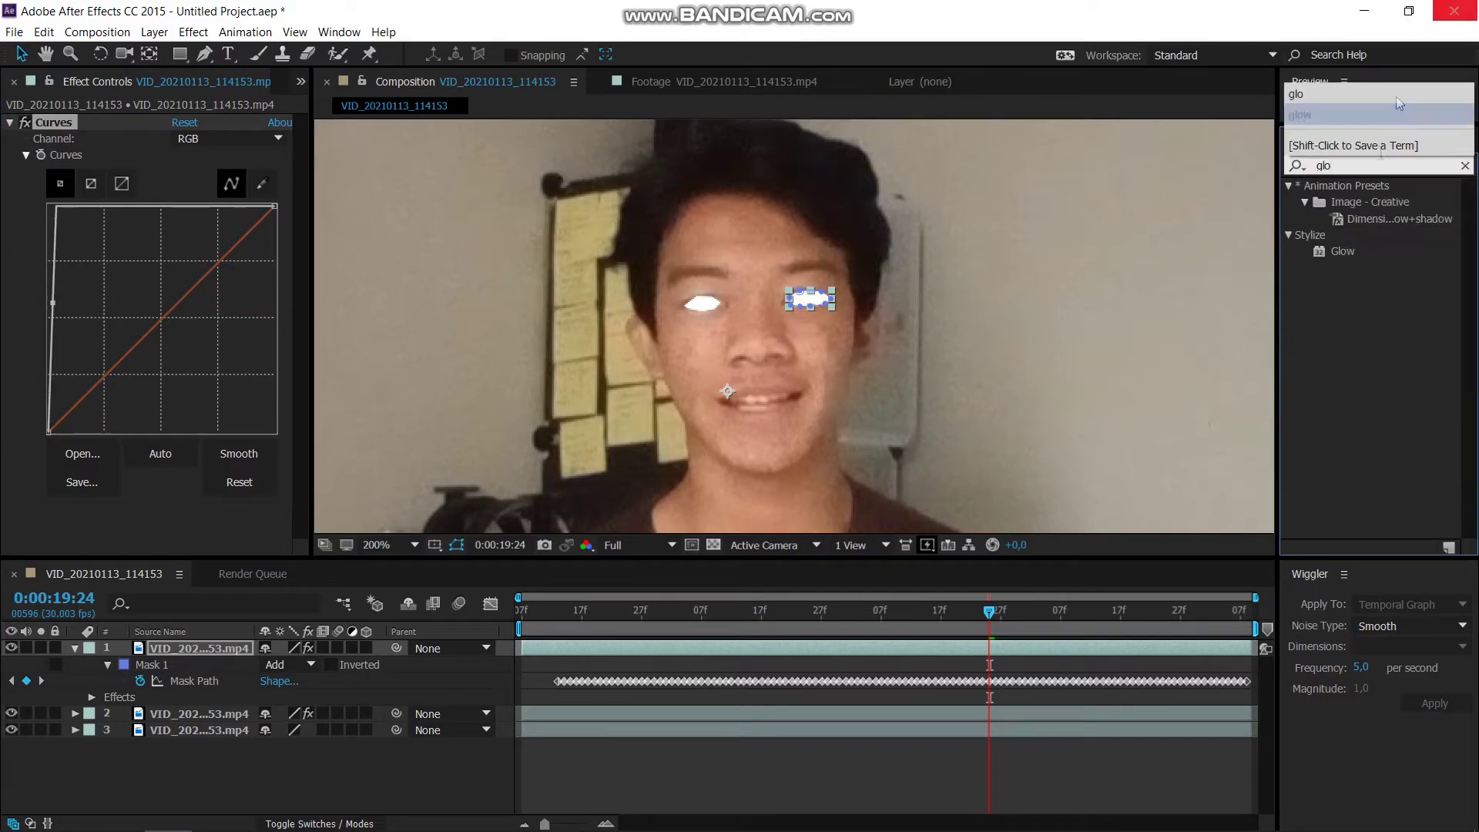
left_click_drag(1342, 251, 983, 648)
scroll(869, 296, "up", 3)
left_click_drag(187, 312, 170, 312)
left_click_drag(182, 327, 200, 327)
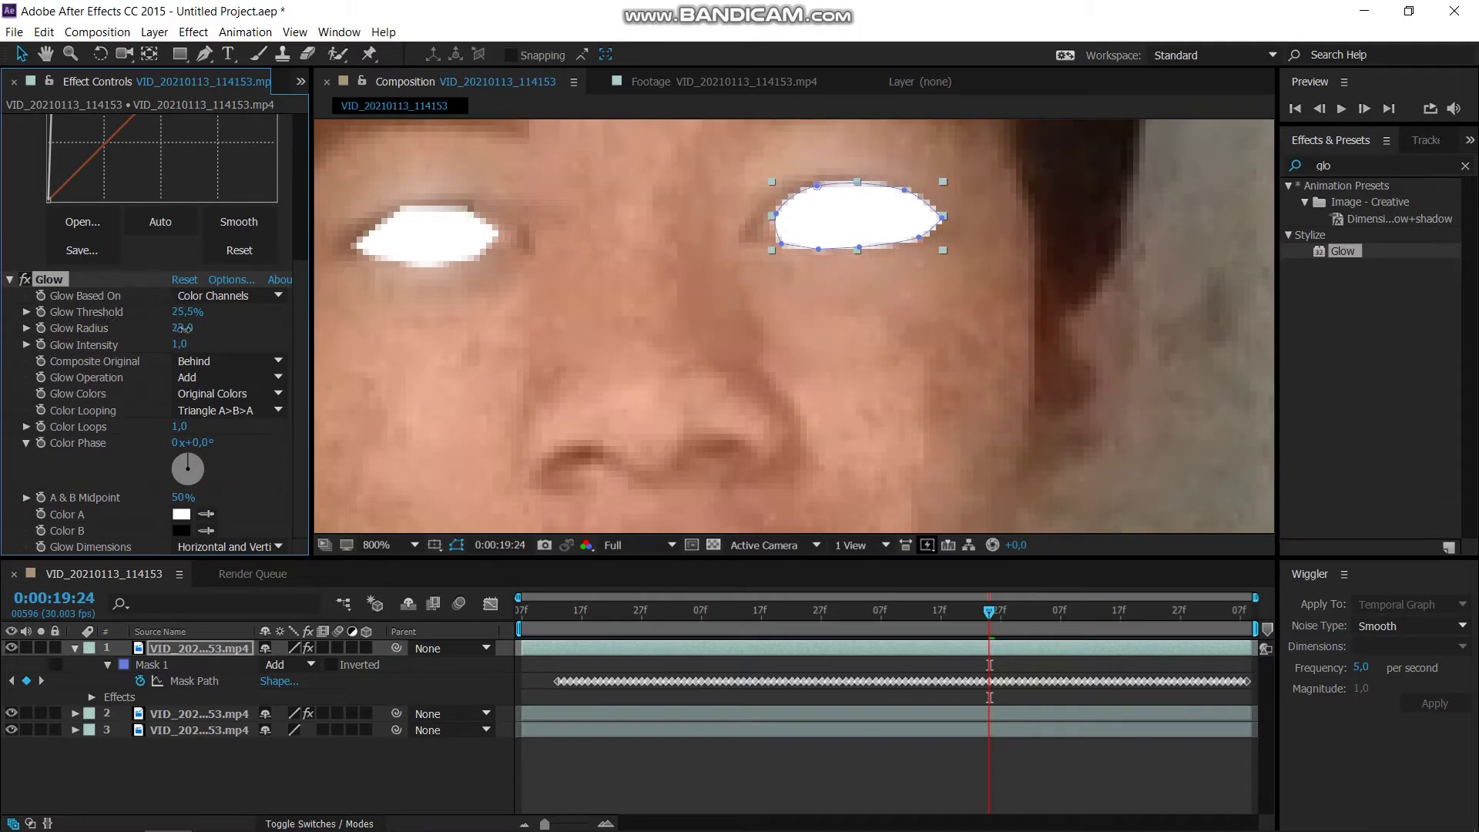
Fit the frame in the viewer, move to 17:12, and duplicate the second eye layer
left_click(376, 545)
left_click(385, 257)
left_click(935, 774)
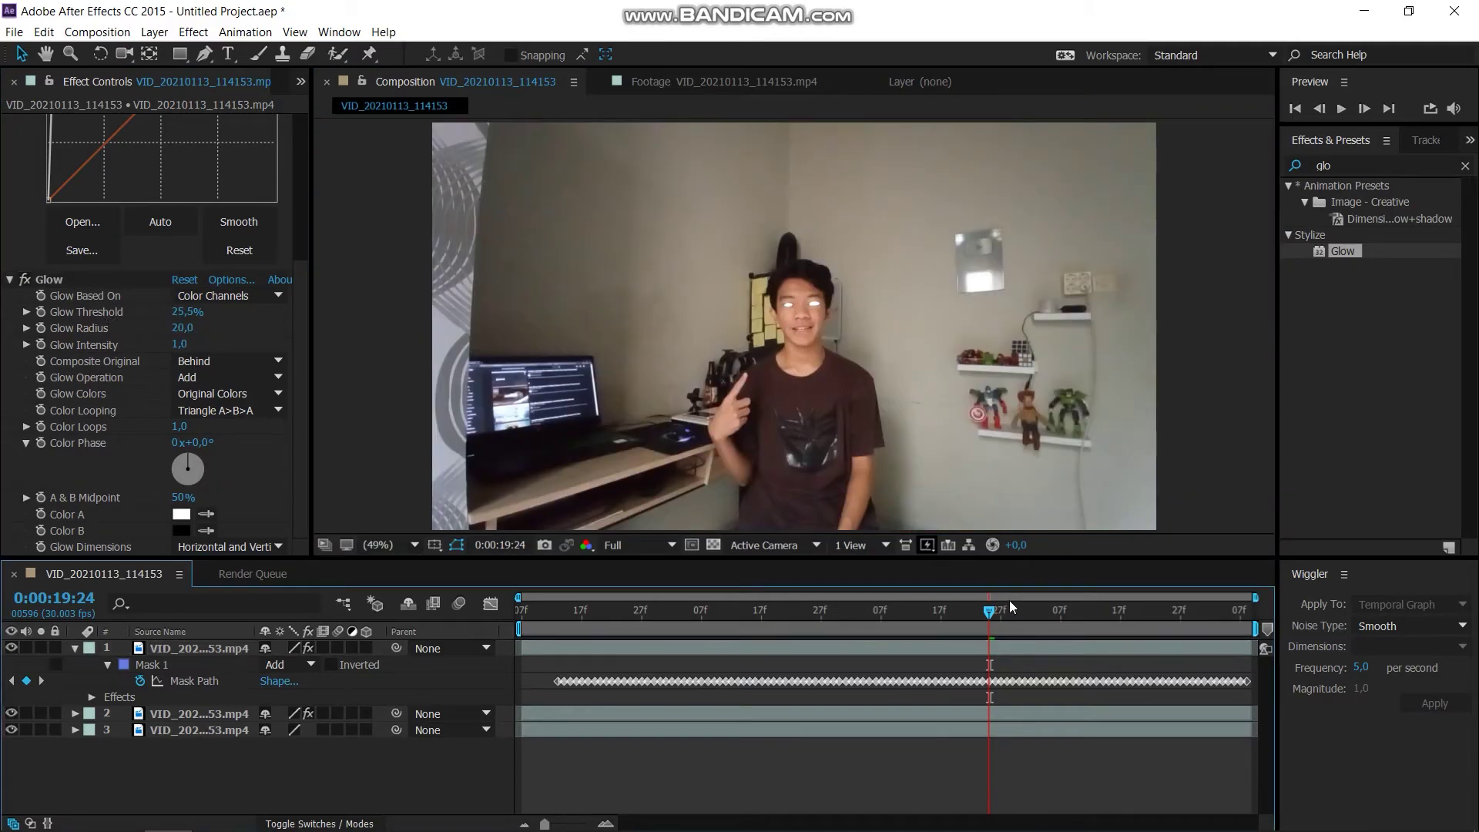
left_click_drag(1009, 613, 552, 618)
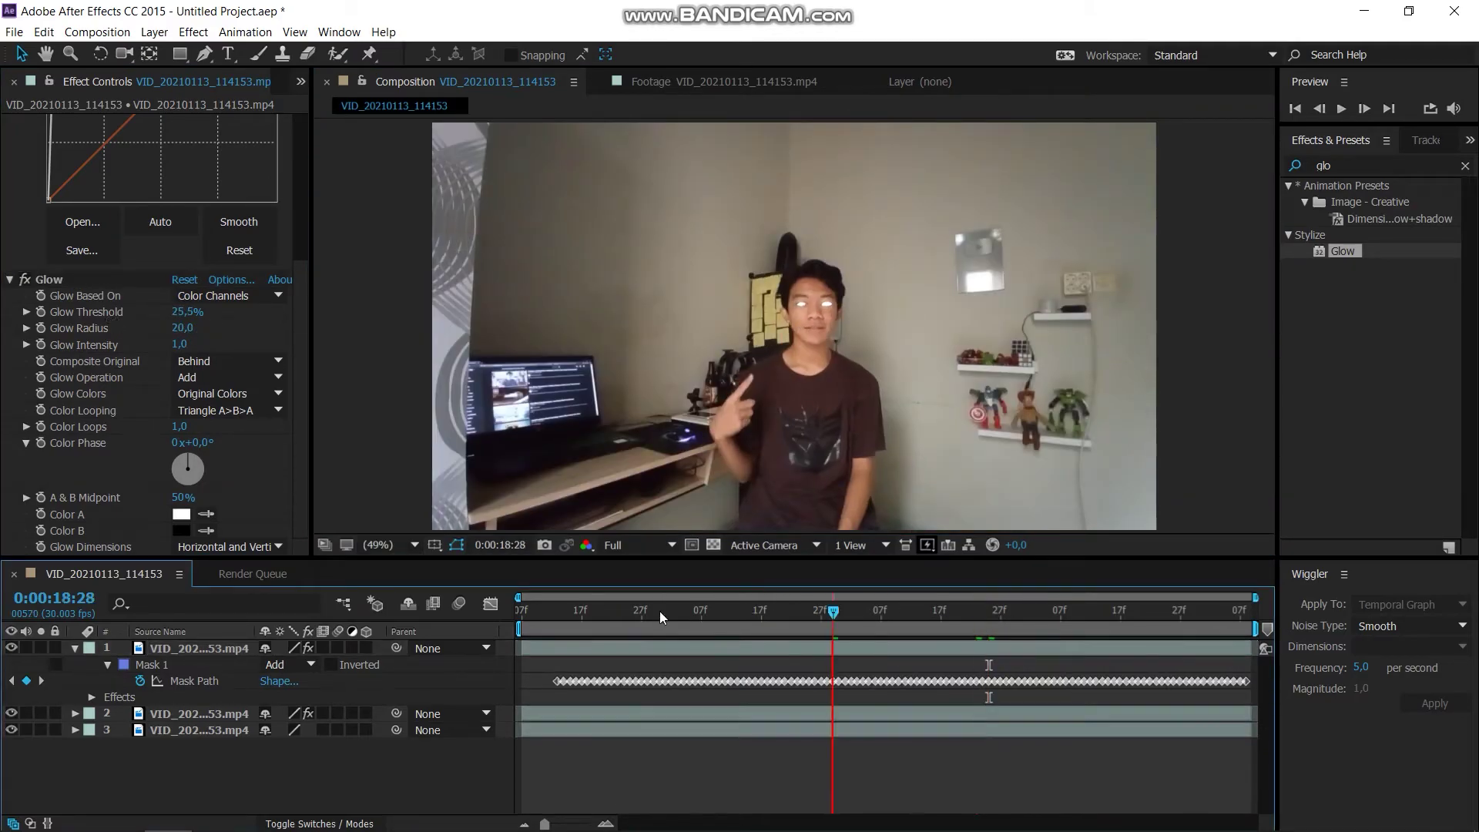
left_click(561, 623)
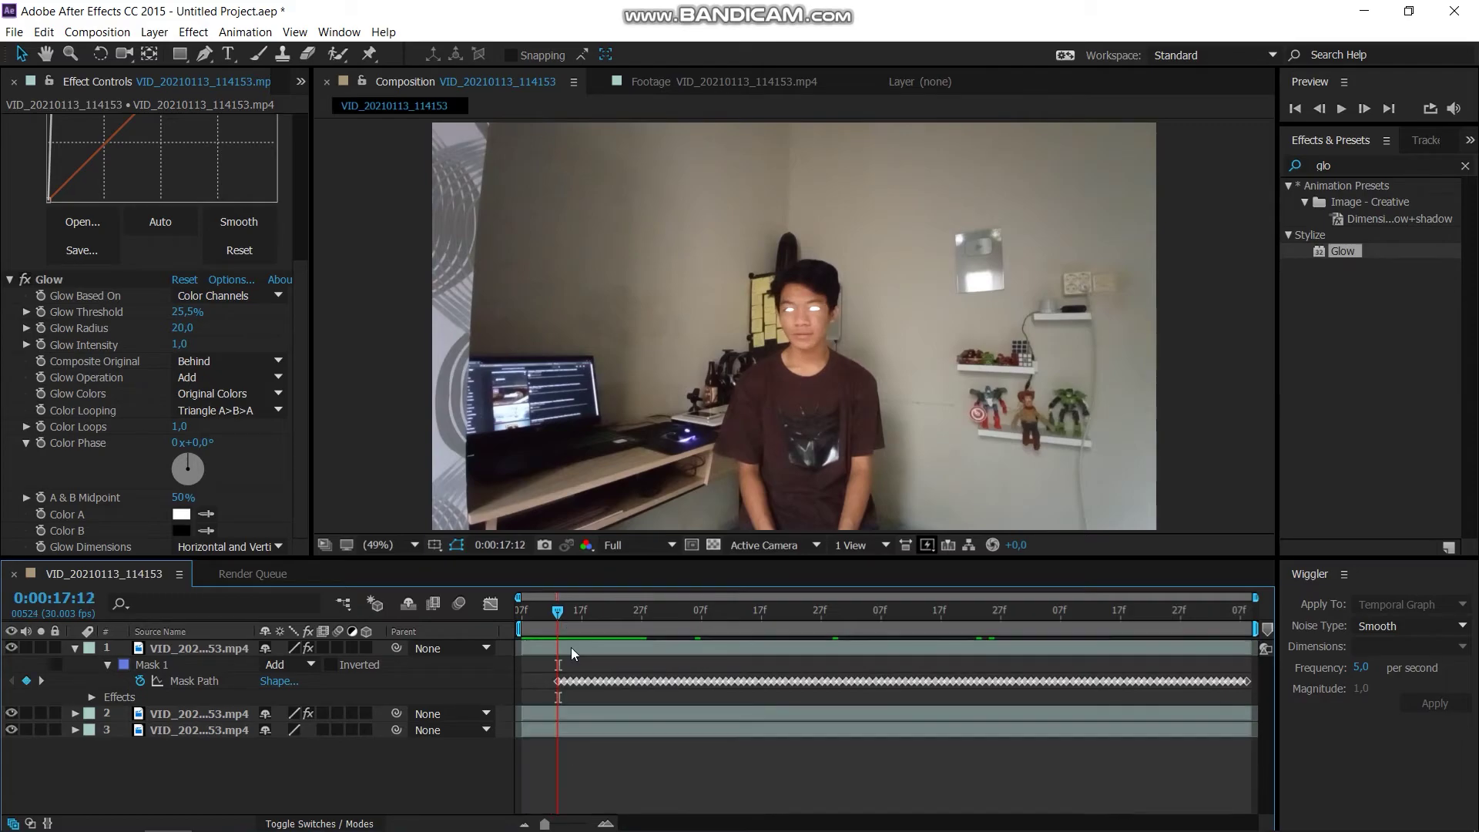
left_click(578, 650)
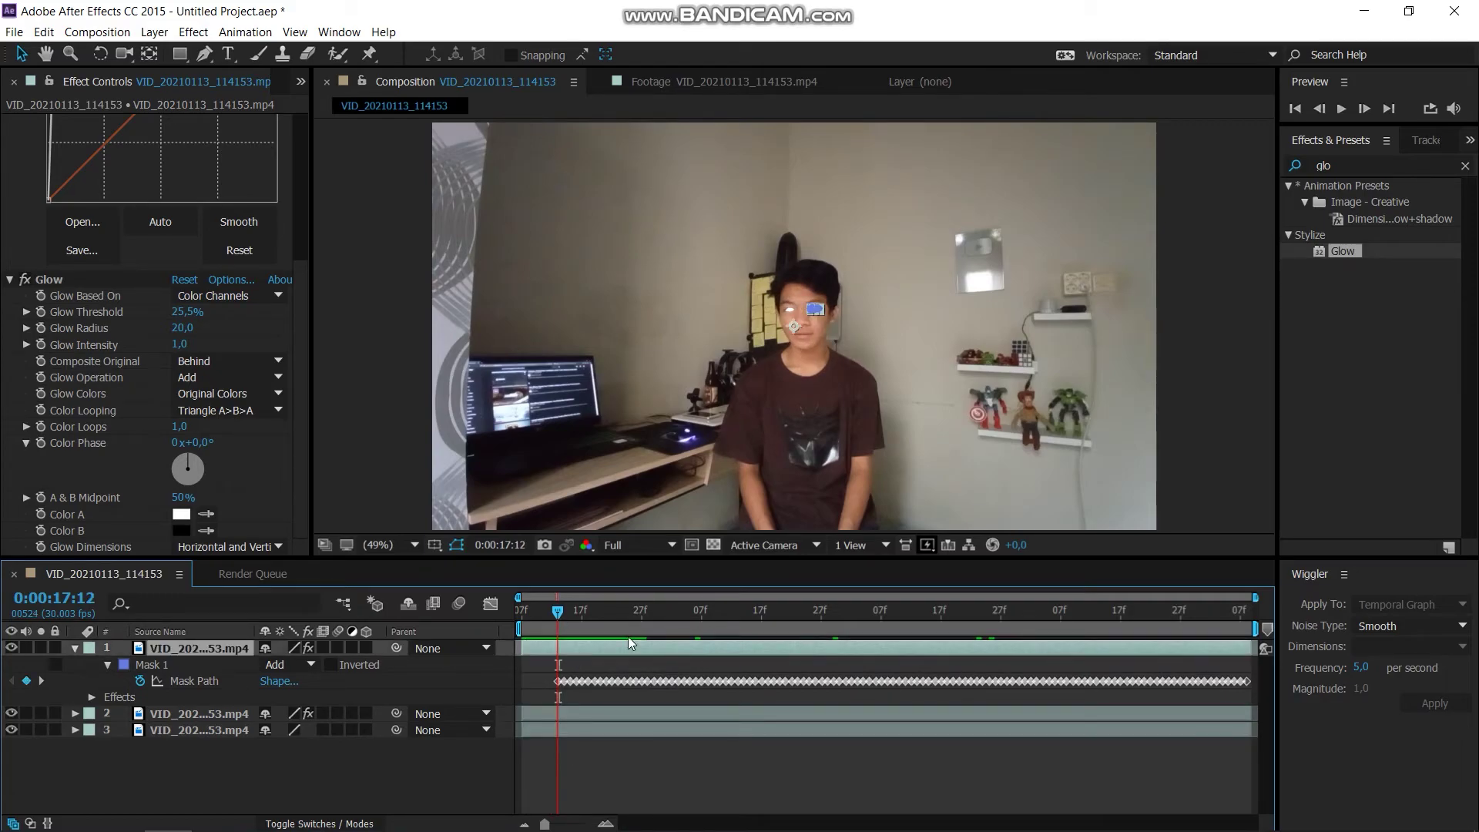
key("ctrl+d")
Cut both eye layers before 17:12 so the glow starts there, then play back from the start
left_click(544, 664)
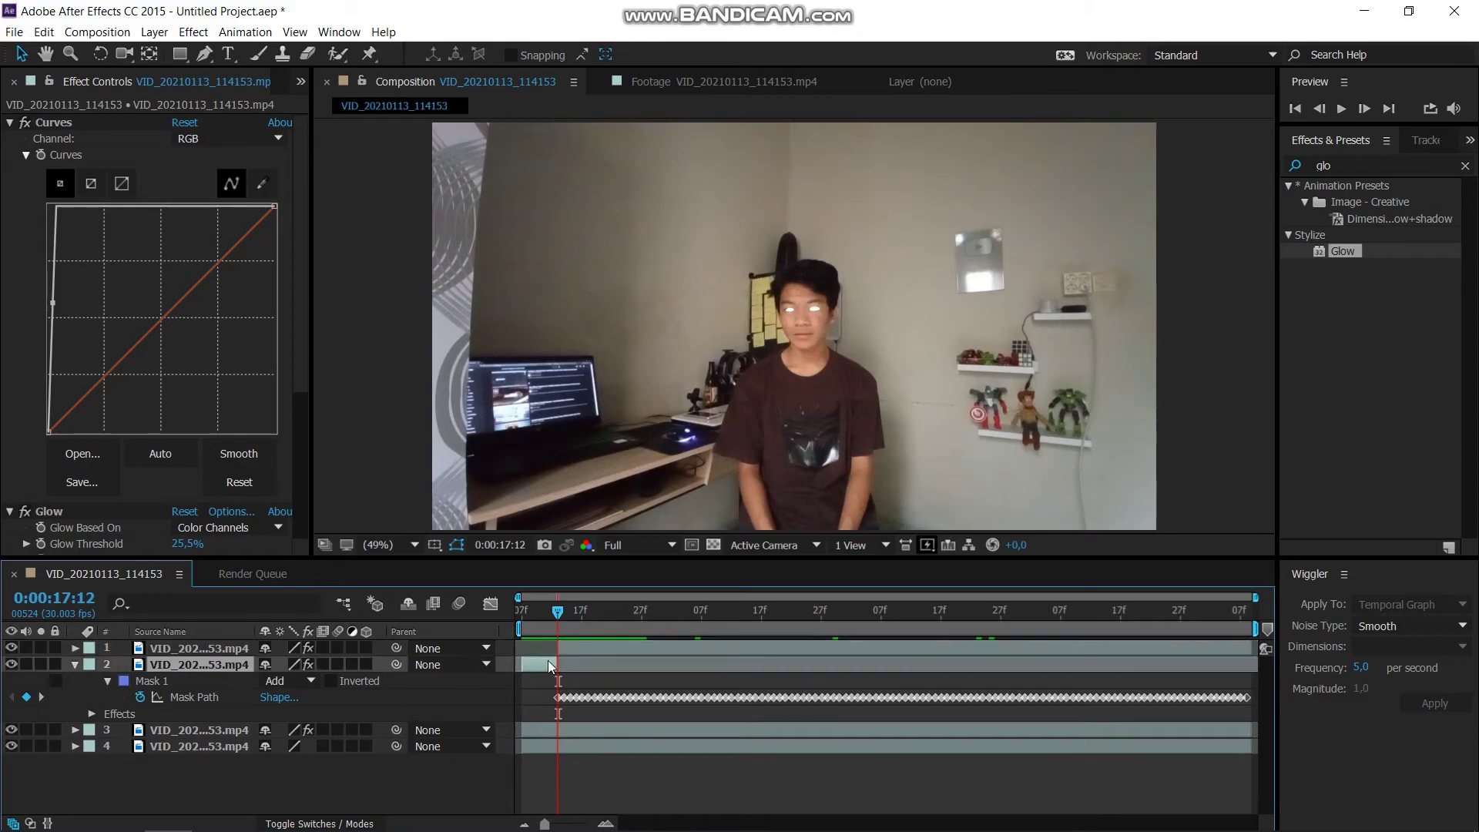
key("Delete")
left_click(561, 667)
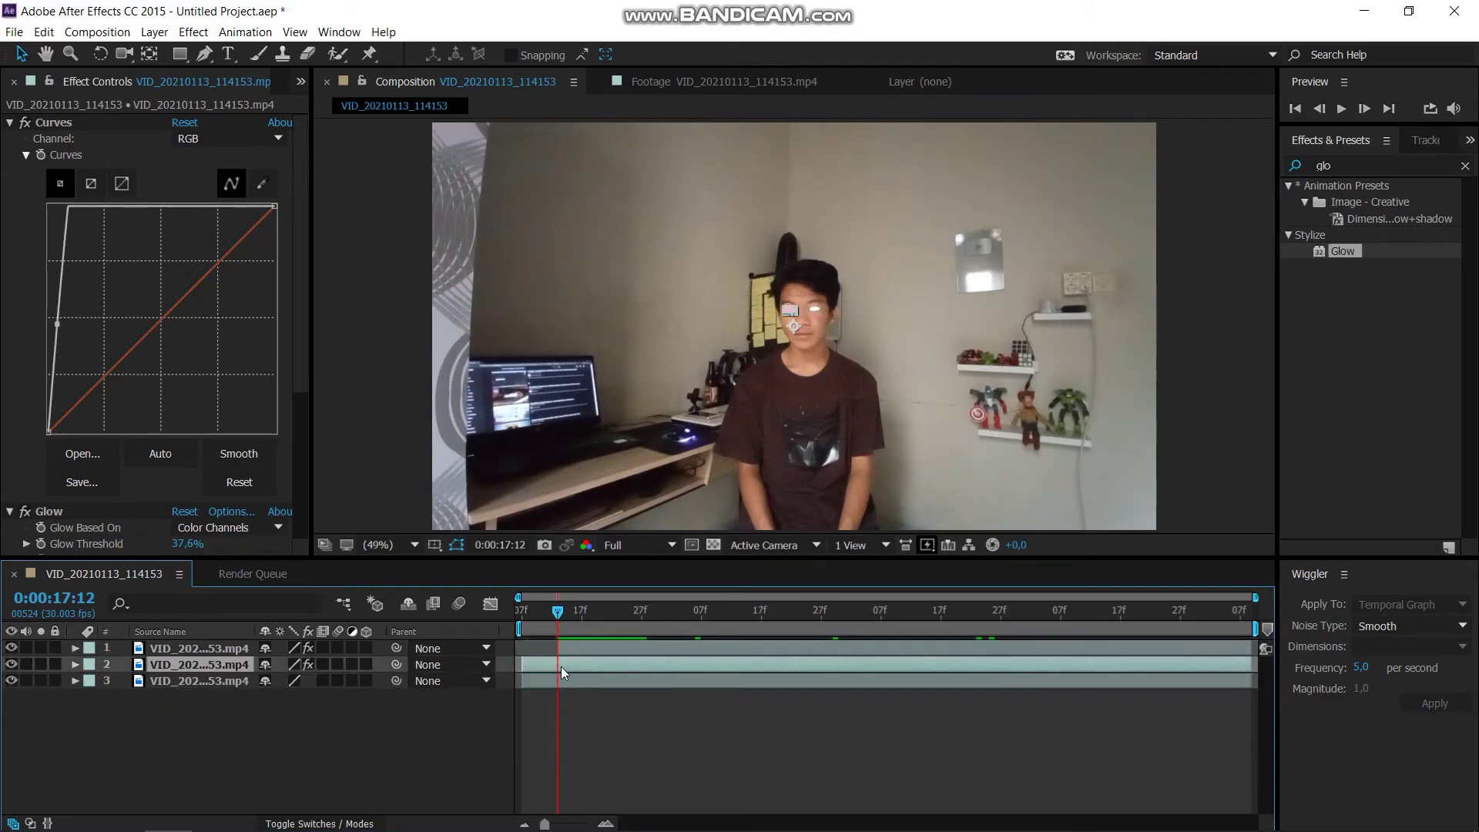
key("ctrl+d")
key("alt+bracketleft")
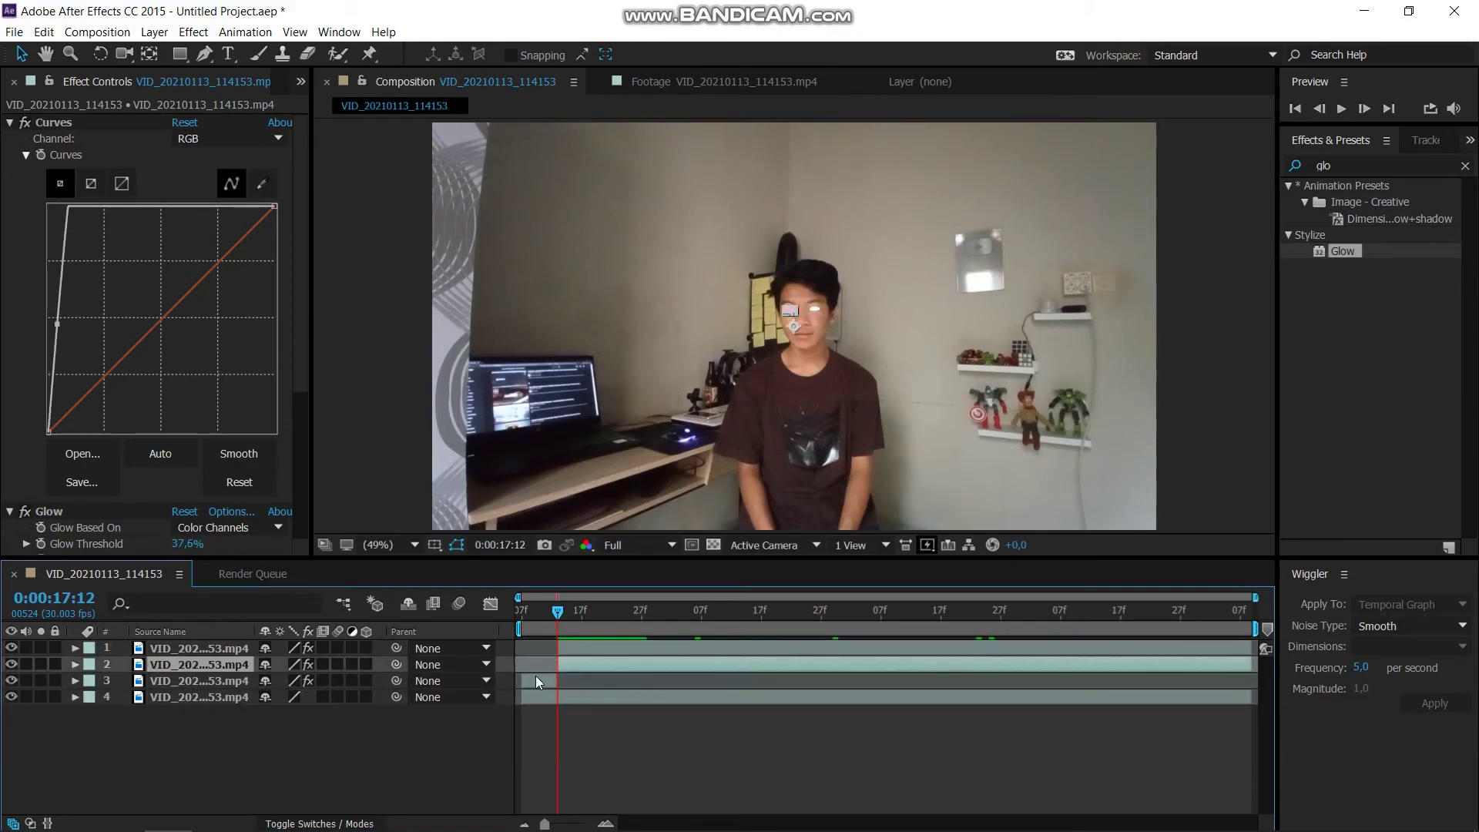
left_click(536, 678)
key("Delete")
left_click_drag(612, 618, 483, 648)
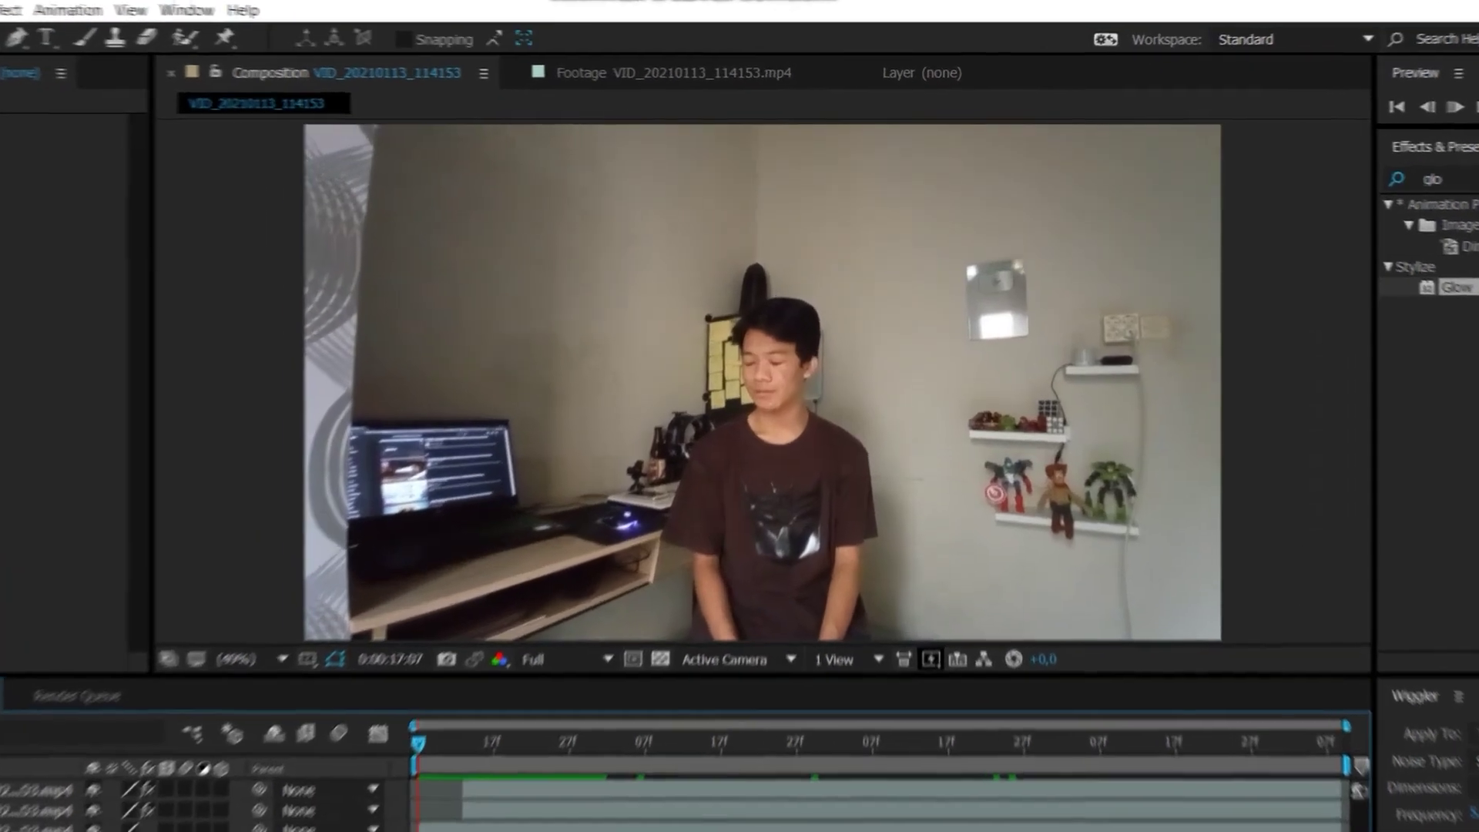
key("space")
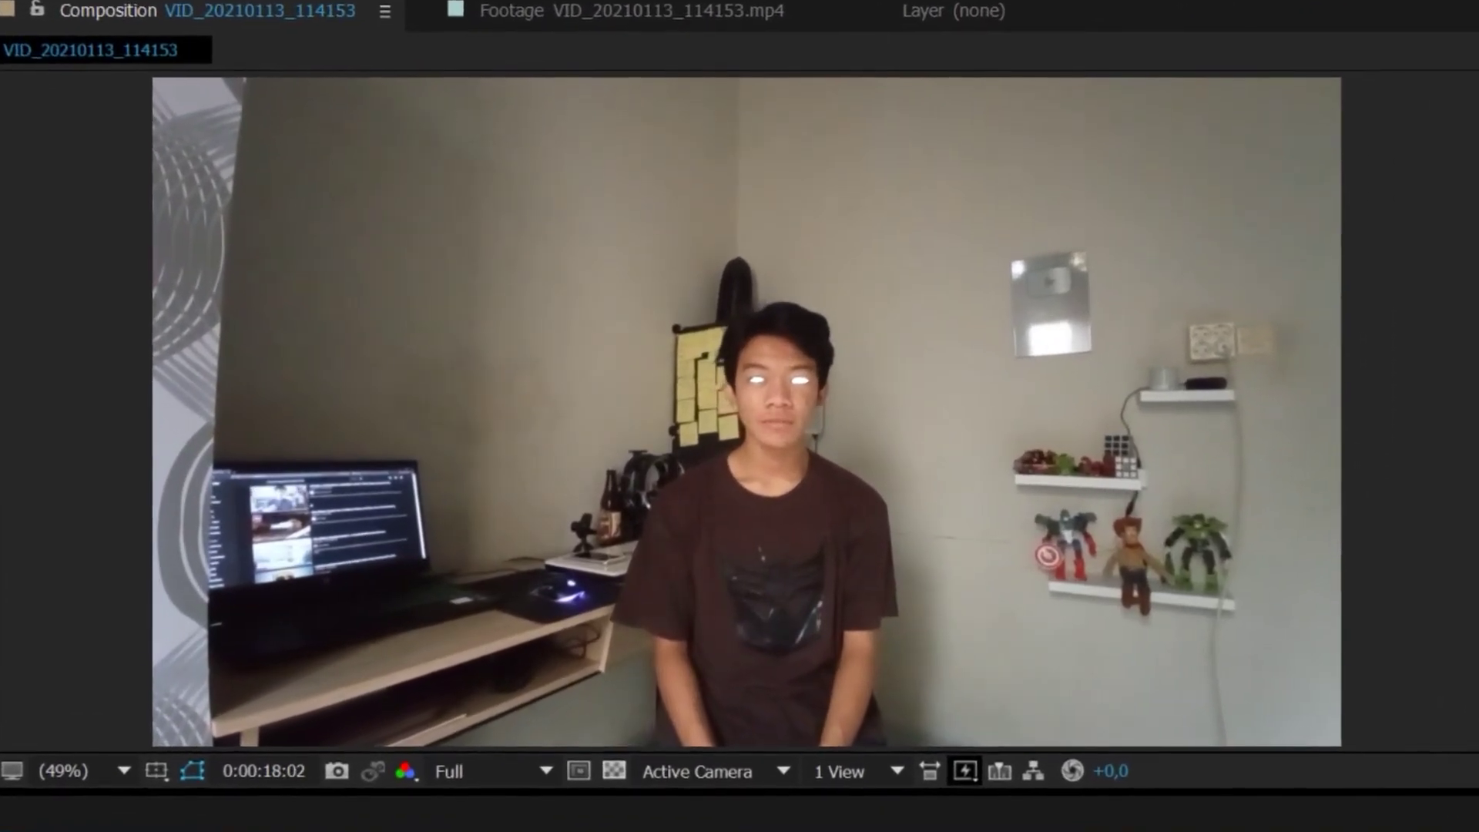